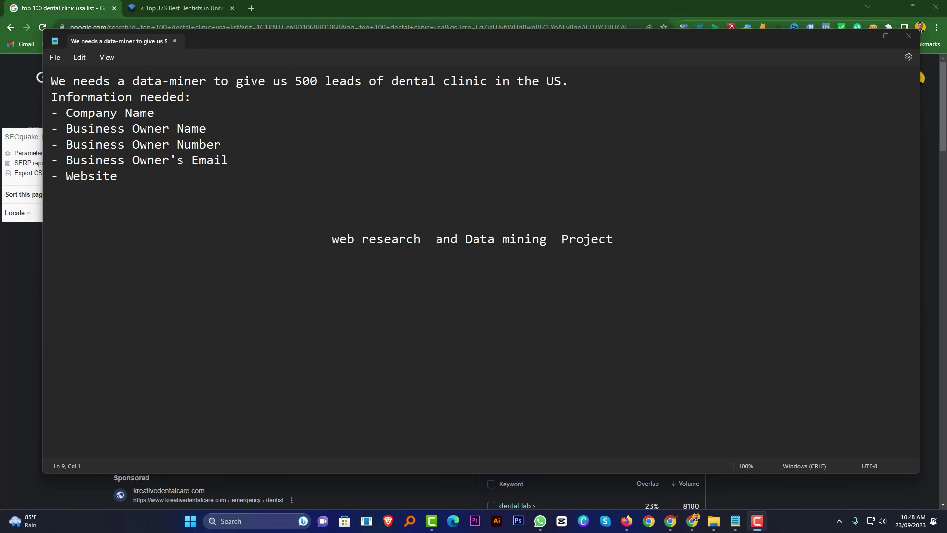
Switch to Chrome and search Google in a new tab for "50 best restaurants in new york"
left_click(692, 520)
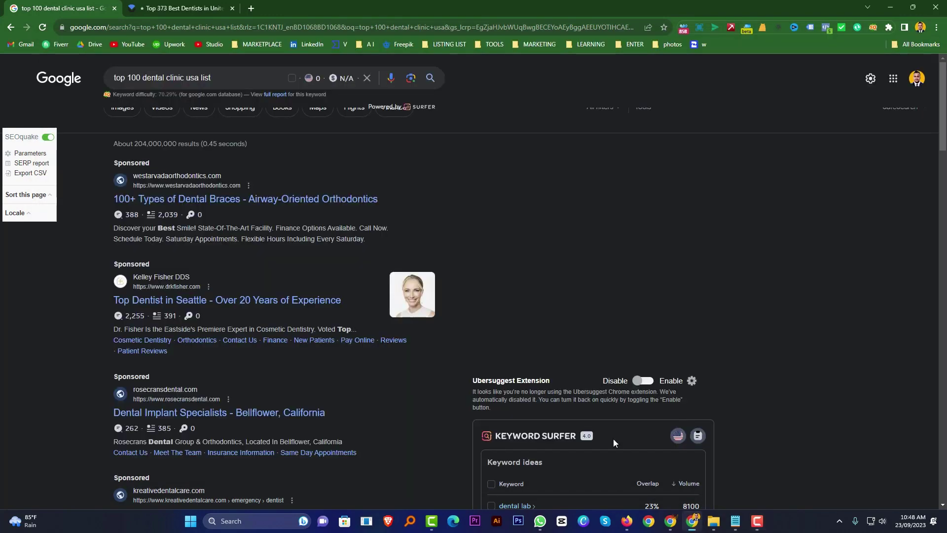
left_click(251, 9)
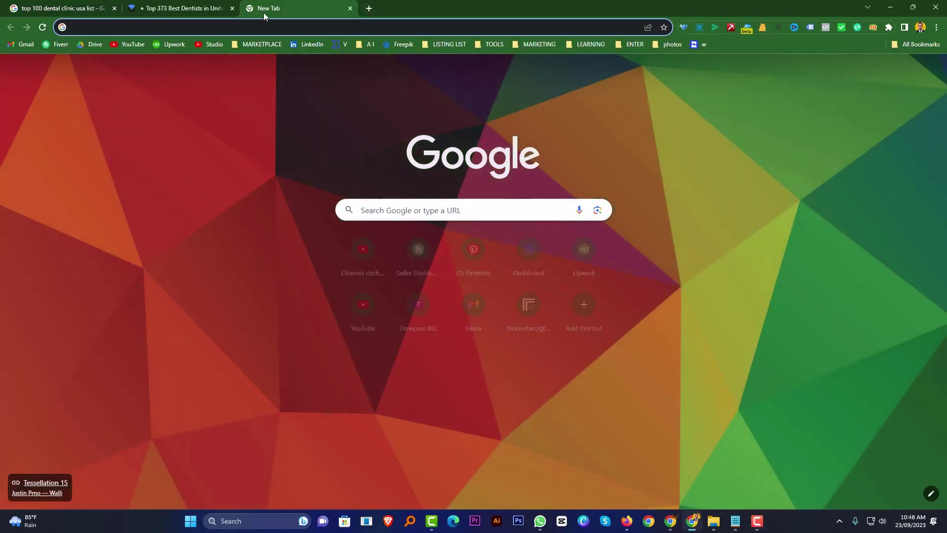
left_click(198, 10)
left_click(55, 7)
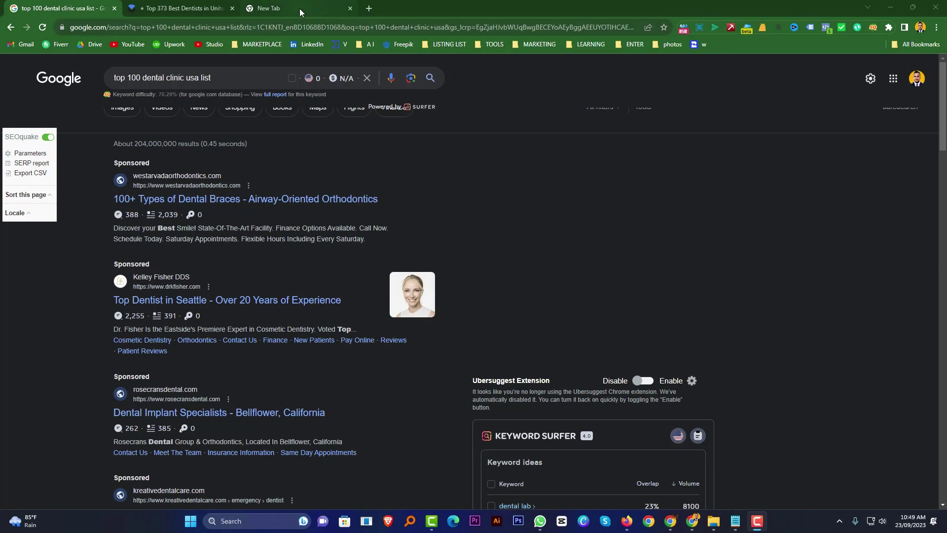
mouse_move(300, 8)
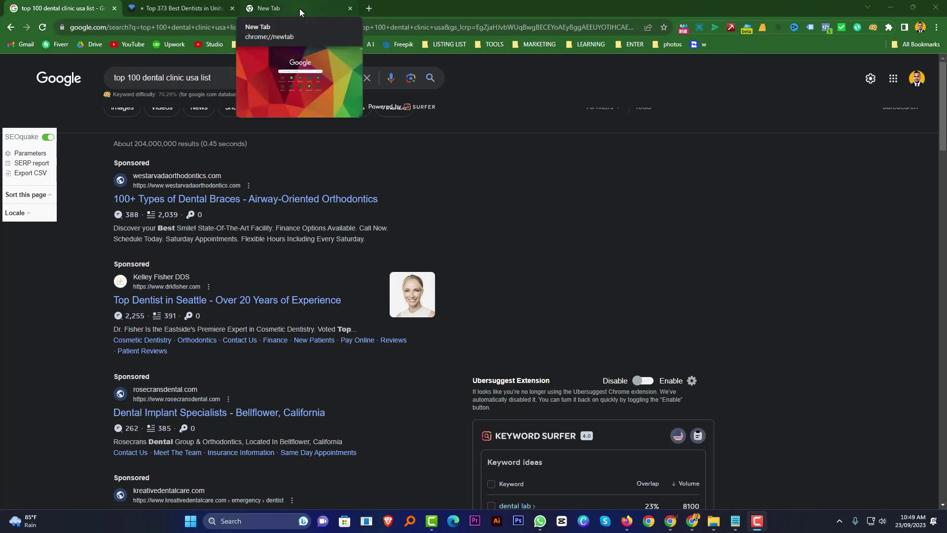
left_click(300, 8)
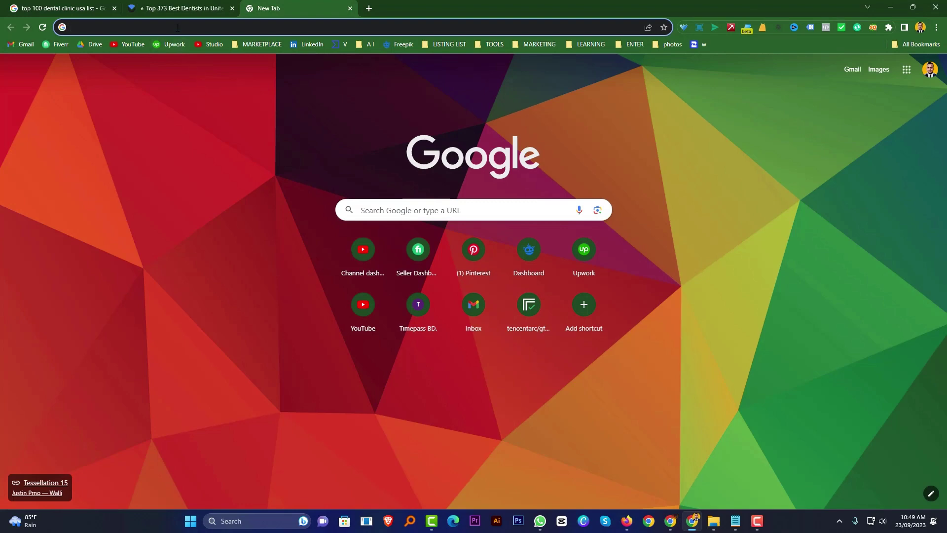
left_click(178, 27)
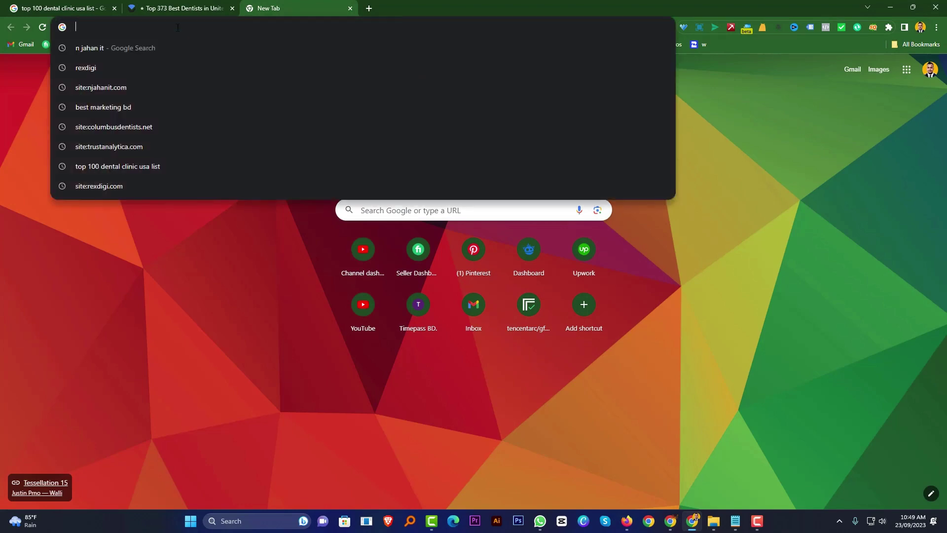
type("50")
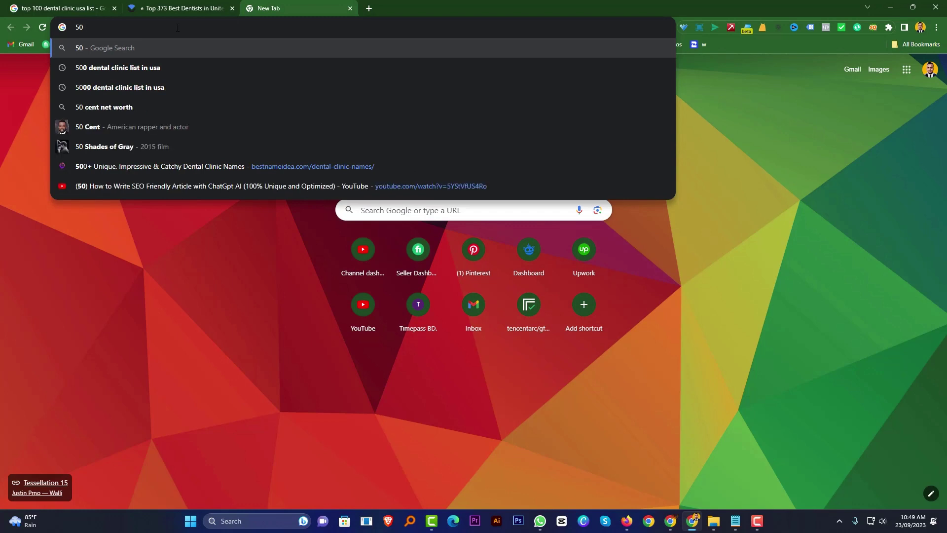
type(" best restaurants in new york")
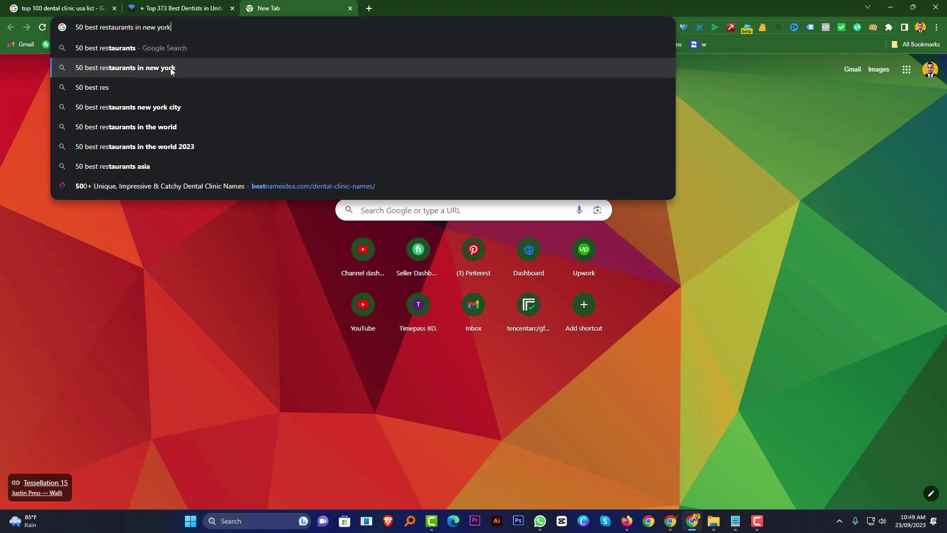
left_click(171, 67)
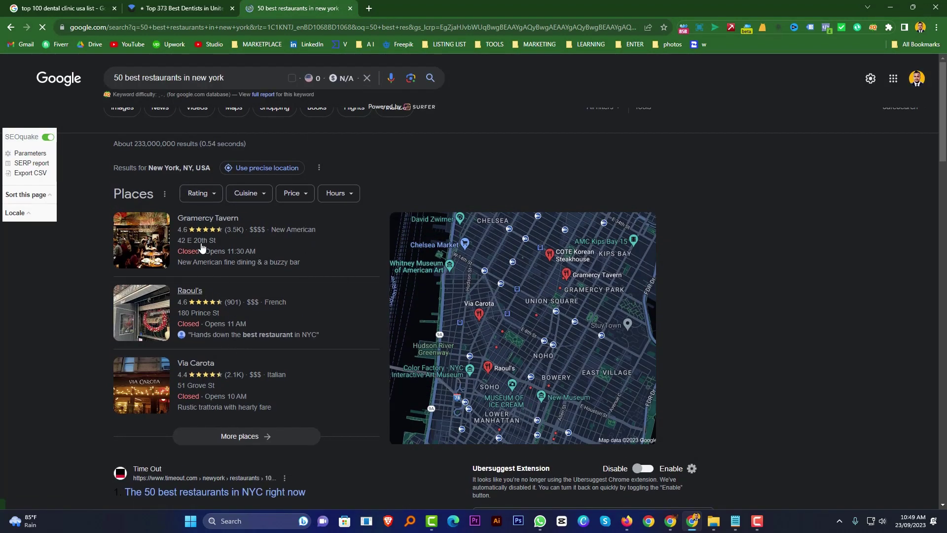
Look through the restaurant search results for pages that list many businesses, and dismiss the location request
scroll(351, 278, "down", 3)
scroll(342, 280, "up", 3)
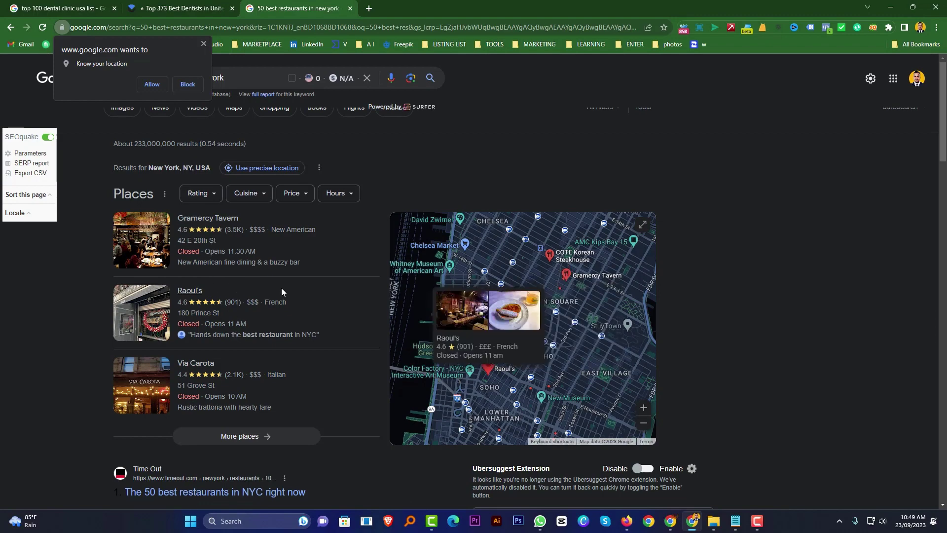
scroll(275, 318, "down", 4)
scroll(309, 294, "down", 3)
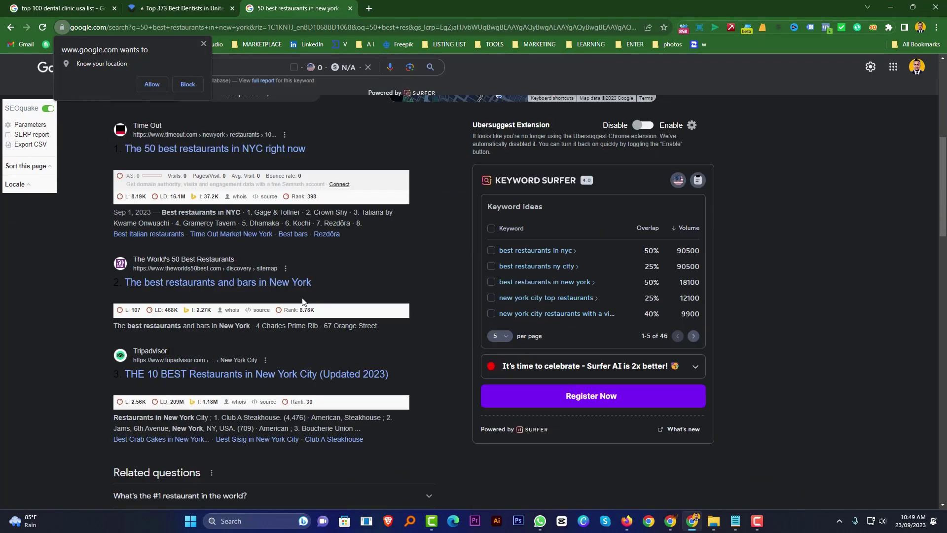
scroll(252, 307, "down", 4)
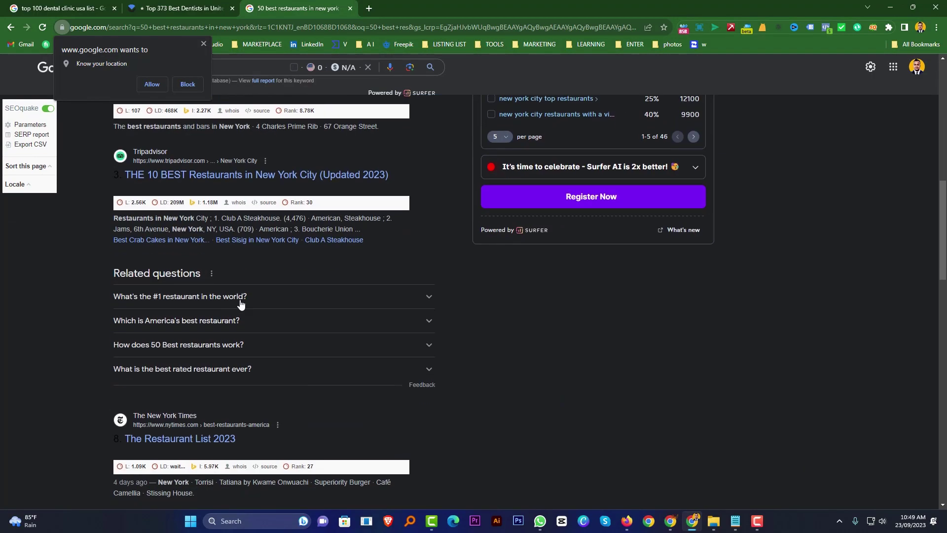
scroll(265, 313, "up", 7)
scroll(277, 315, "up", 3)
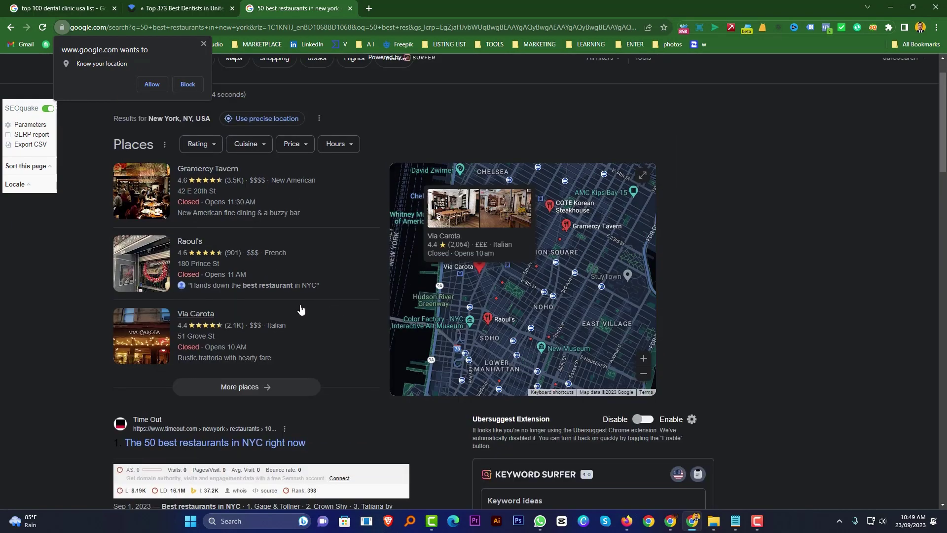
scroll(328, 300, "down", 8)
scroll(335, 300, "up", 8)
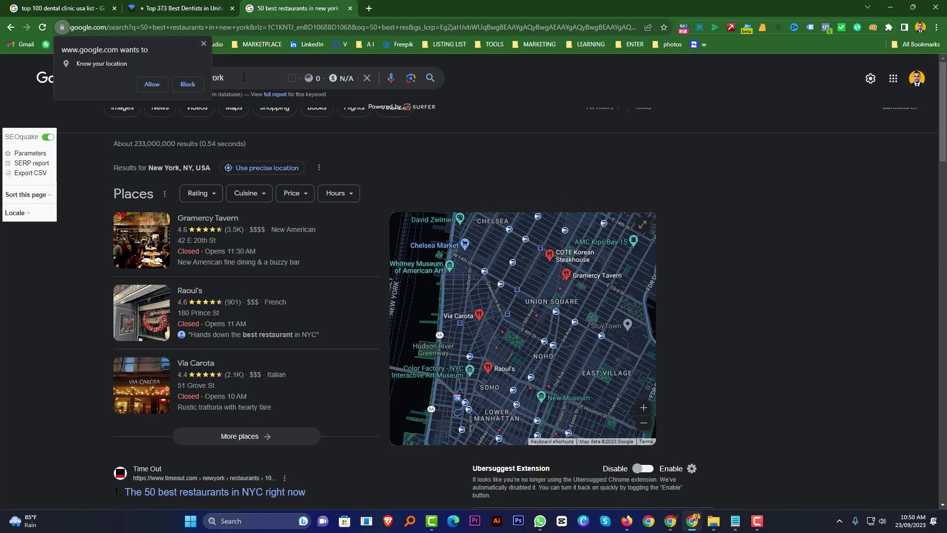
key("Escape")
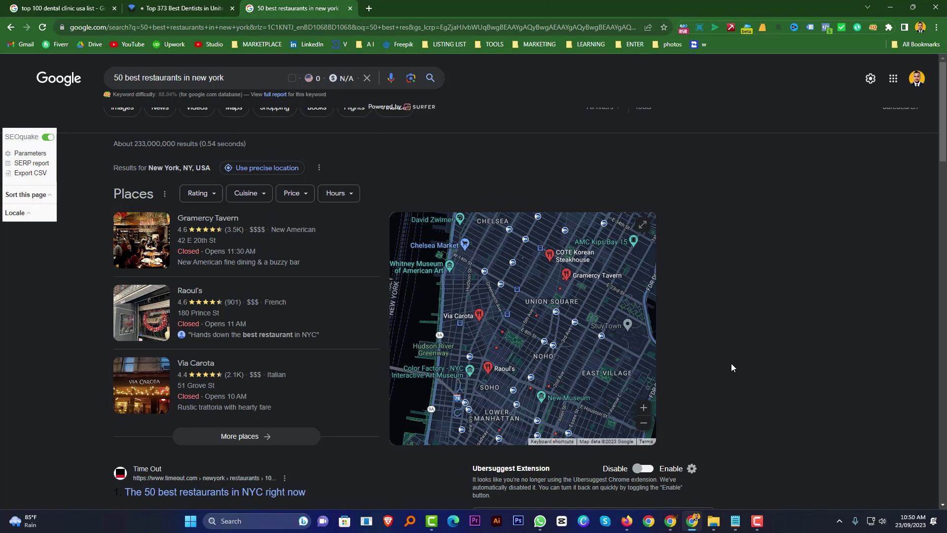
Switch to the Notepad brief, delete the "web research and Data mining Project" line, and maximize the window
left_click(736, 524)
left_click(258, 239)
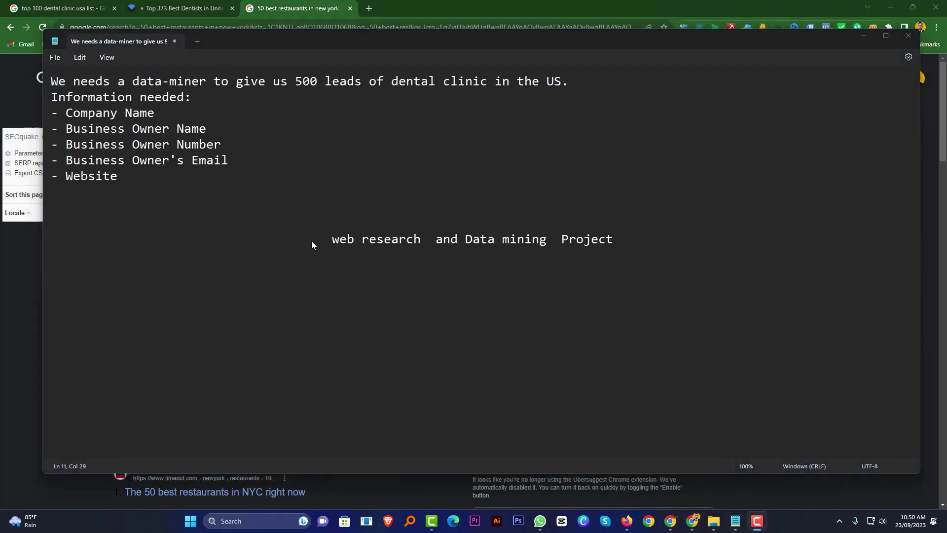
left_click_drag(625, 241, 295, 241)
key("BackSpace")
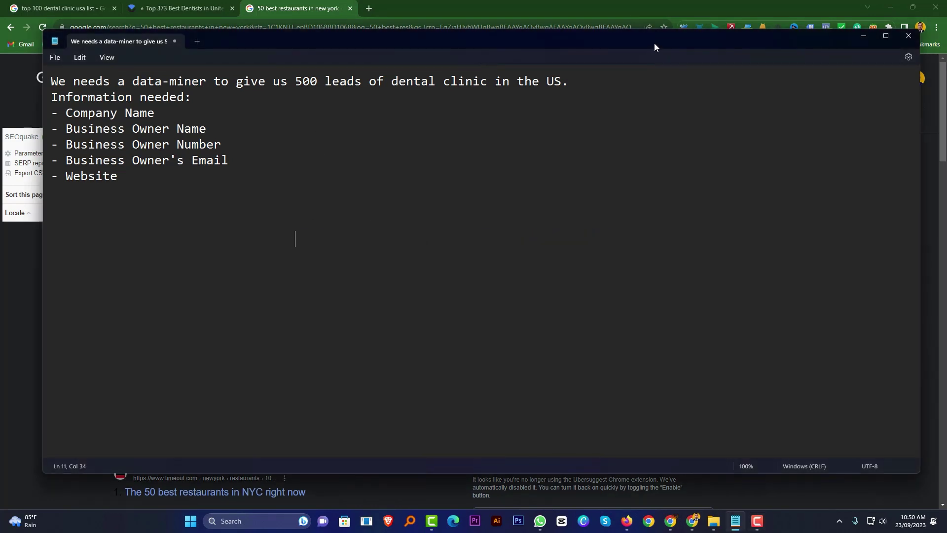
left_click(886, 36)
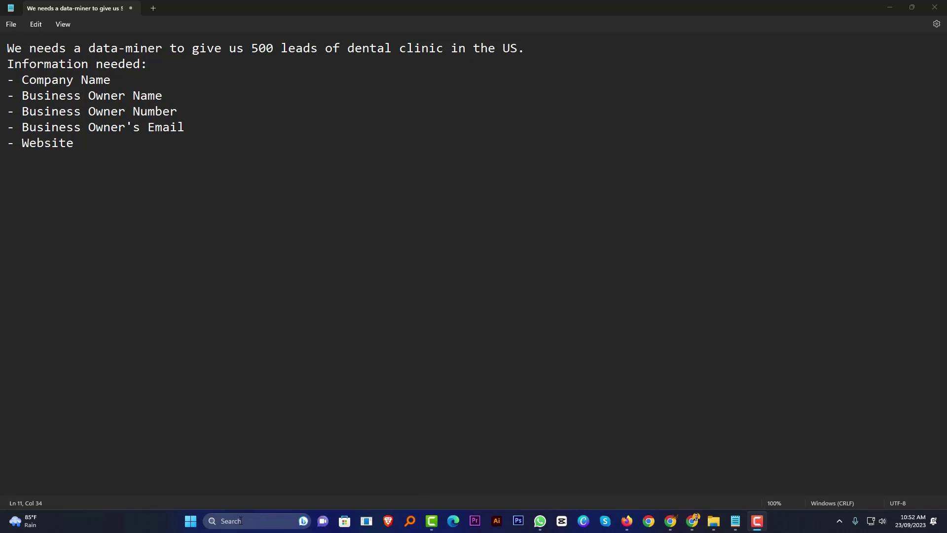
Open Microsoft Excel 2010 with a blank workbook and place its restored window beside the requirements list
left_click(240, 521)
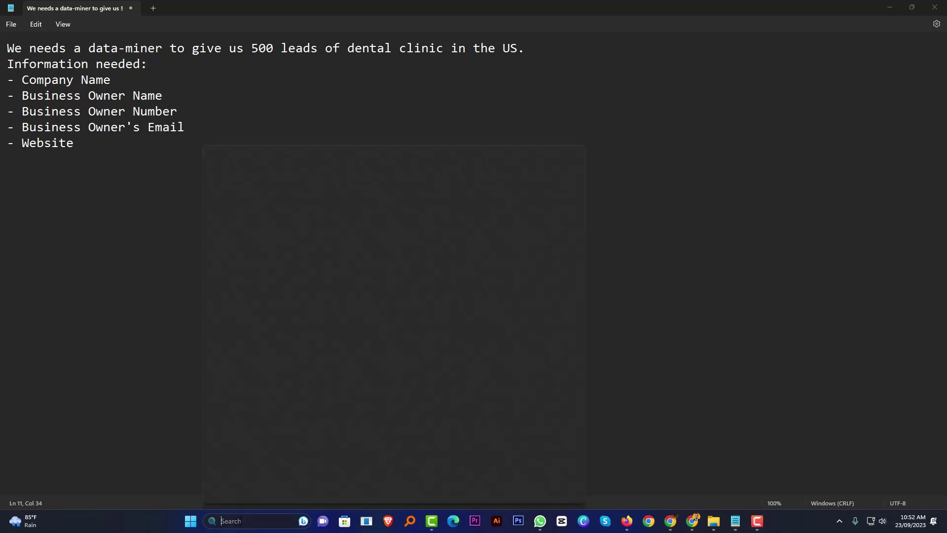
type("exc")
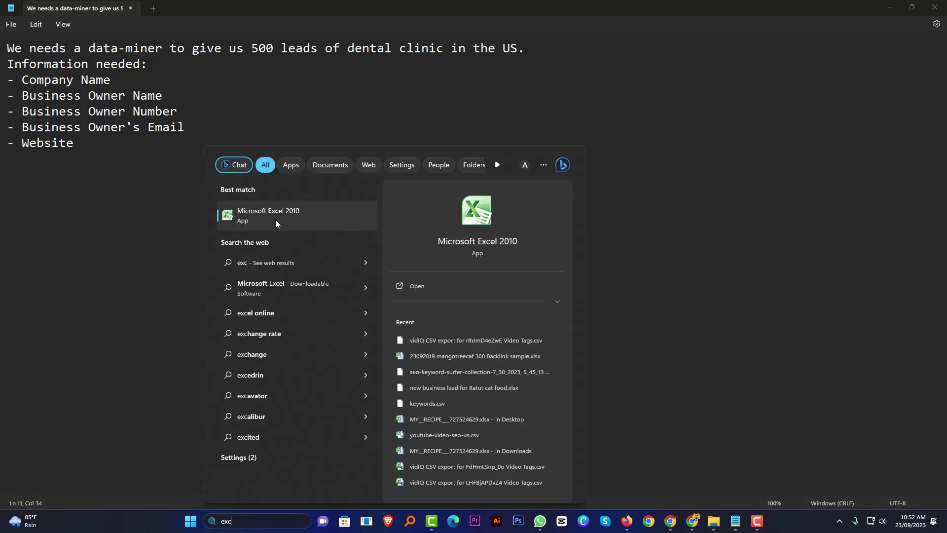
left_click(276, 219)
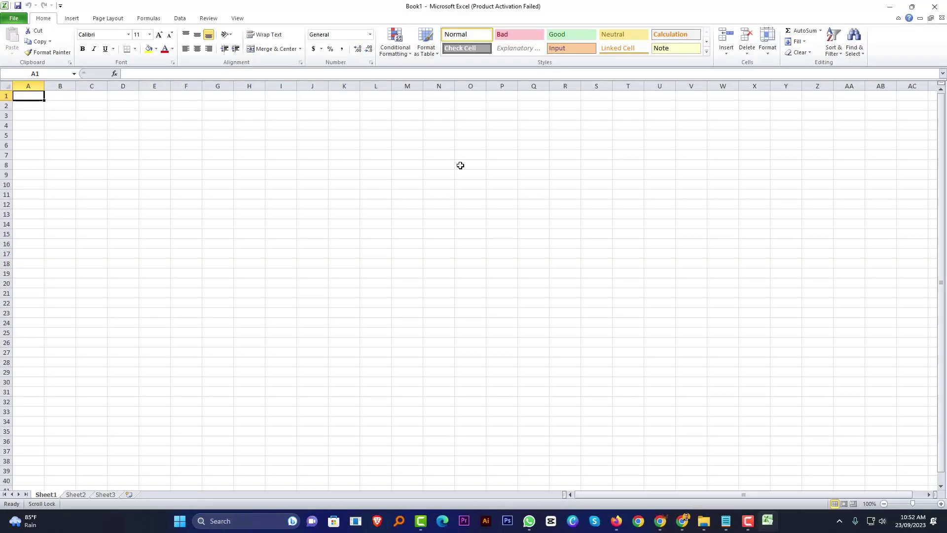
left_click(583, 156)
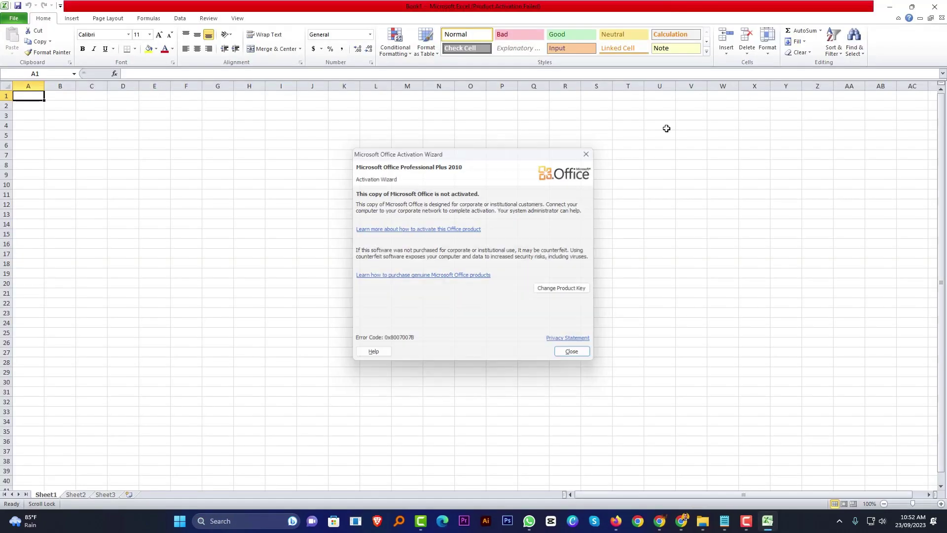
left_click(911, 9)
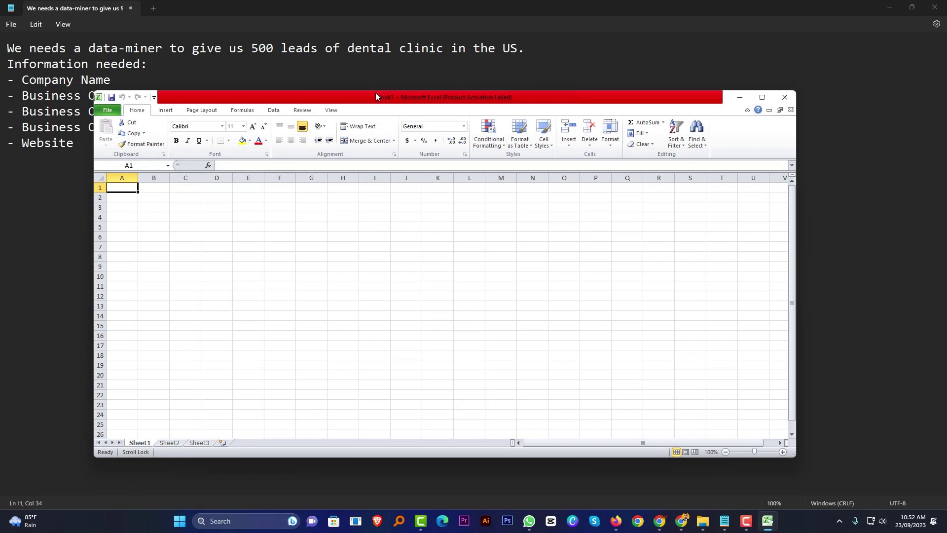
left_click_drag(375, 93, 478, 68)
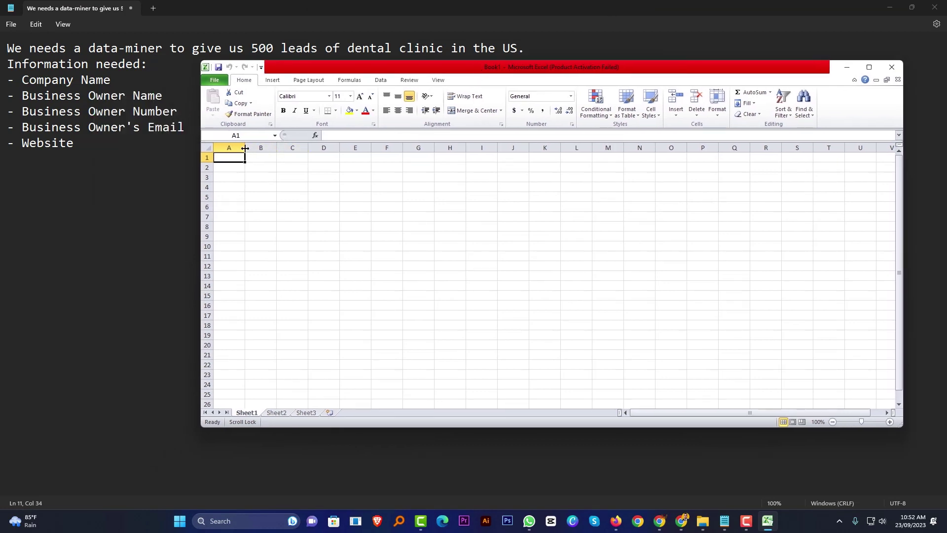
Widen column A and enter the header "Company Name" in cell A1
left_click_drag(244, 146, 304, 147)
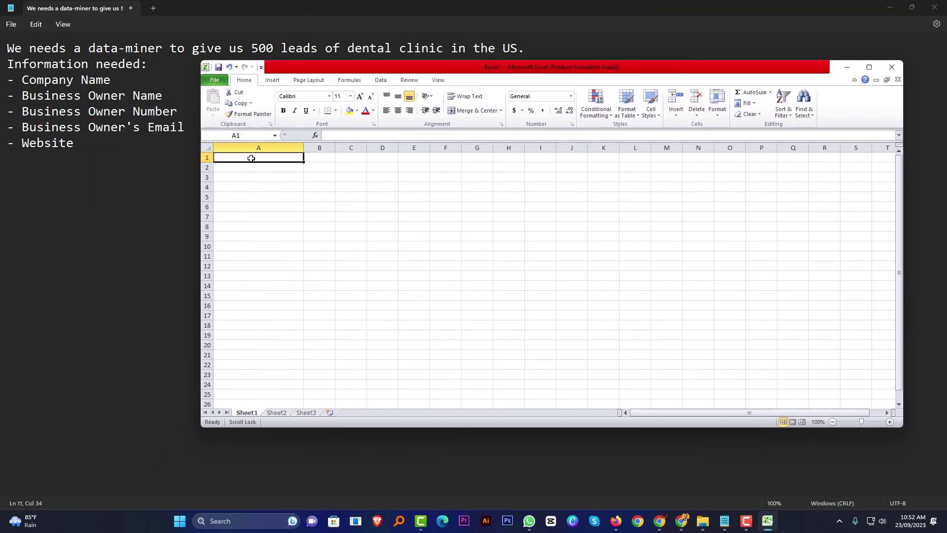
double_click(252, 158)
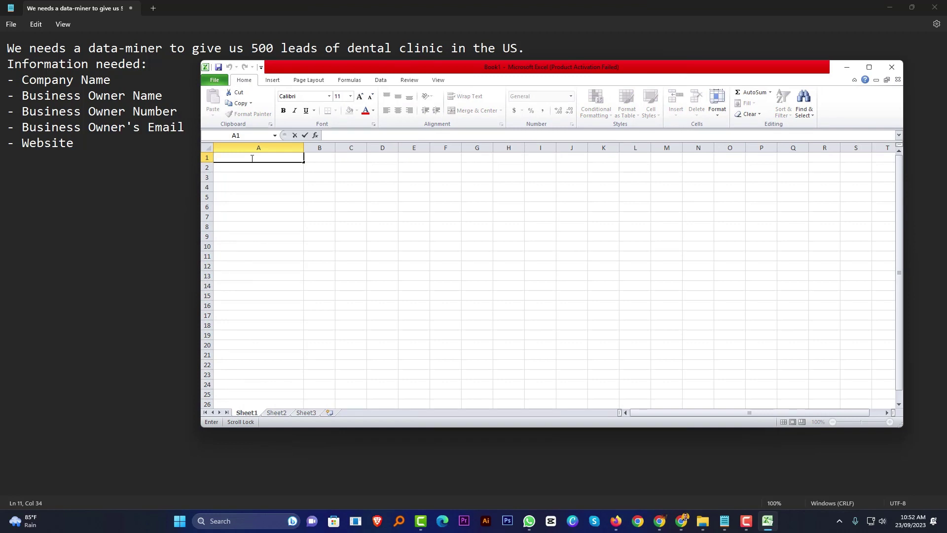
type("Company Name")
Widen column B and copy "Business Owner Name" from the Notepad list as the header in cell B1
left_click(318, 148)
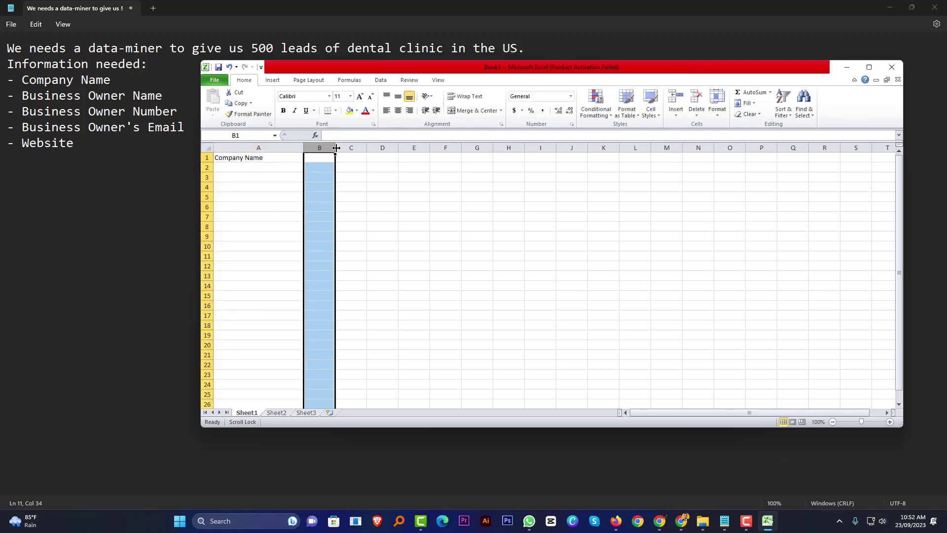
left_click_drag(335, 148, 413, 147)
left_click(351, 159)
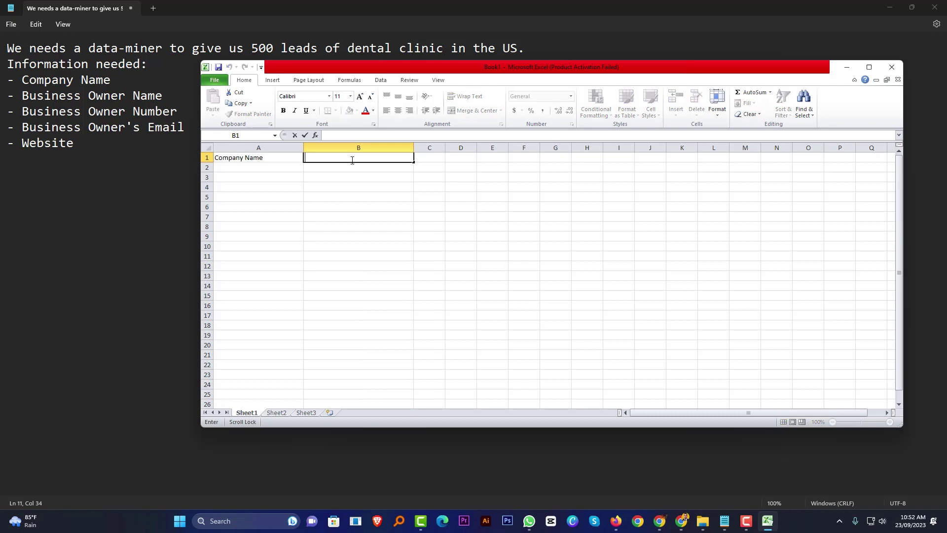
left_click_drag(163, 96, 9, 97)
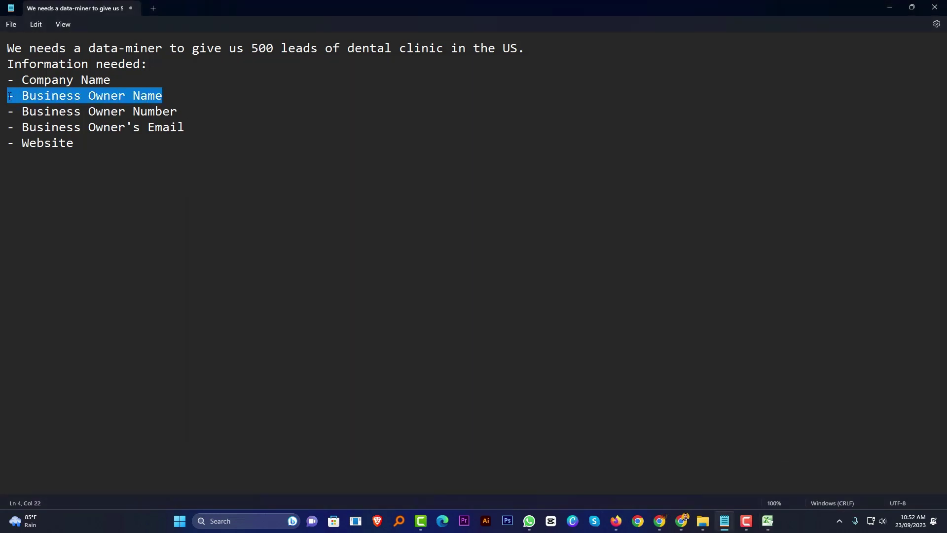
left_click(128, 96)
left_click_drag(163, 95, 22, 95)
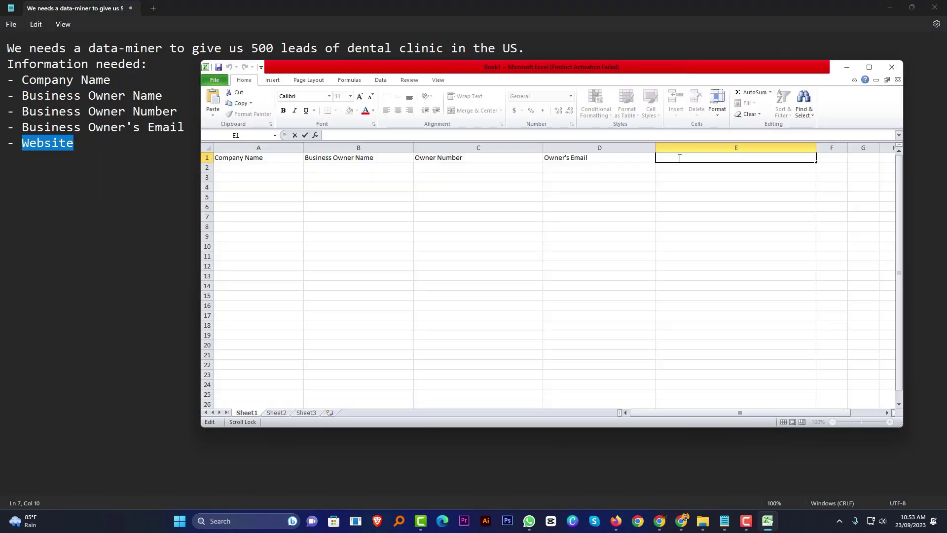
Enter the header "Website" in cell E1 and maximize the workbook window
type("Website")
left_click(261, 156)
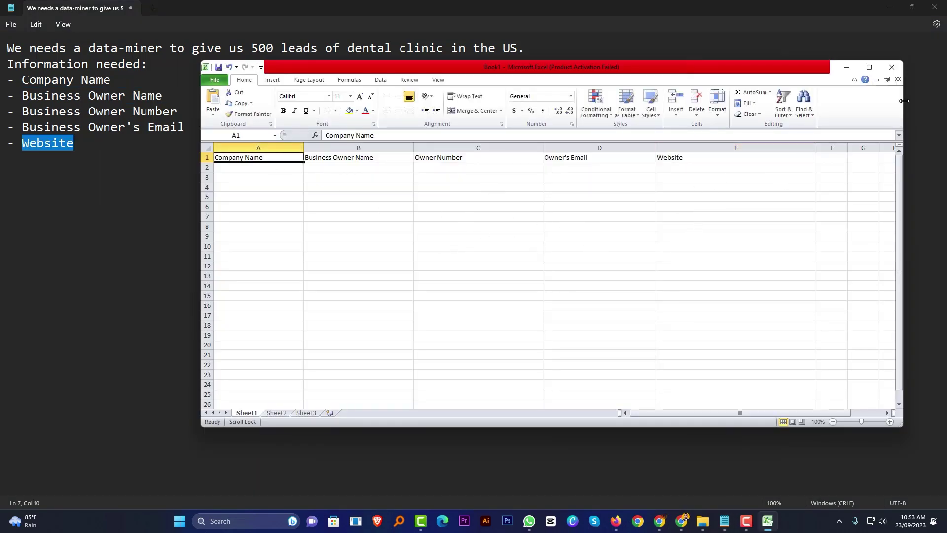
left_click(876, 66)
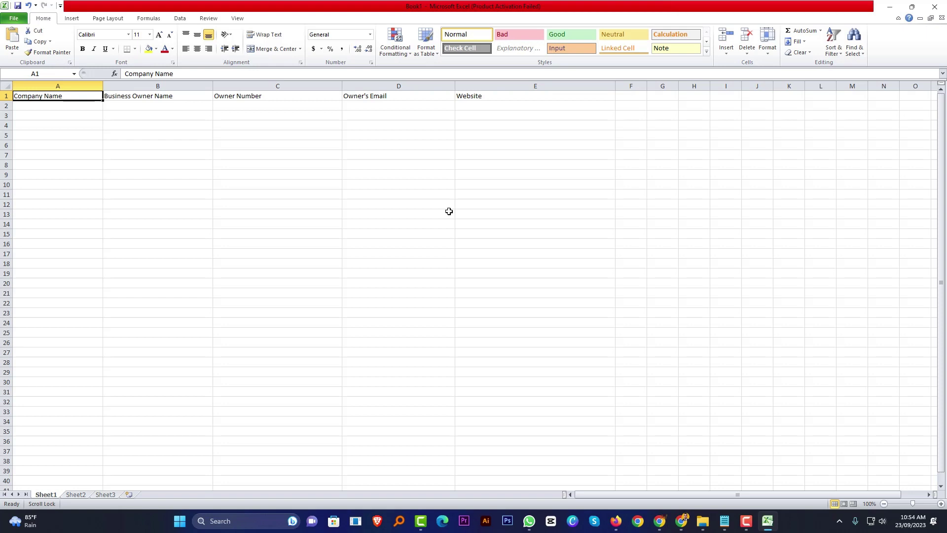
Fill the Company Name header cell A1 with yellow
left_click(153, 118)
left_click(74, 97)
left_click(172, 50)
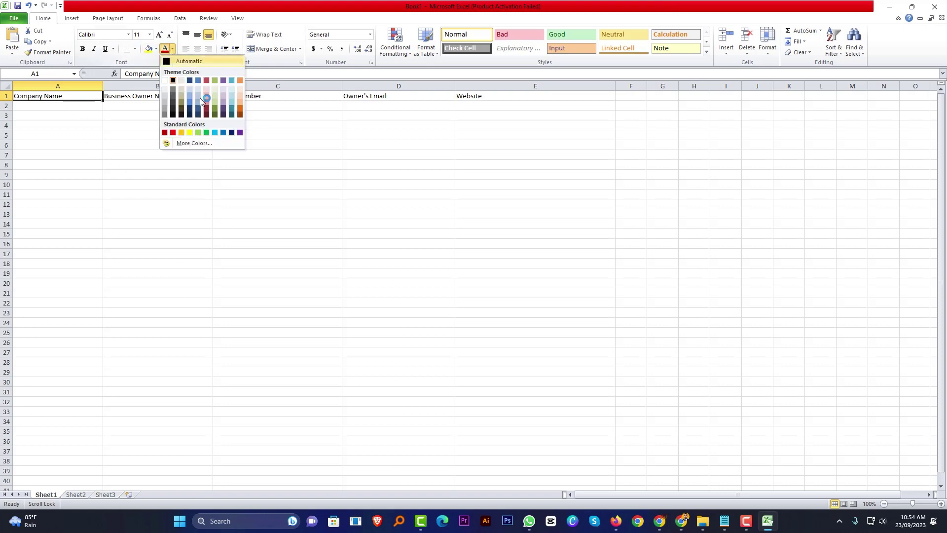
left_click(150, 49)
Fill the Business Owner Name header cell B1 with light green
left_click(148, 105)
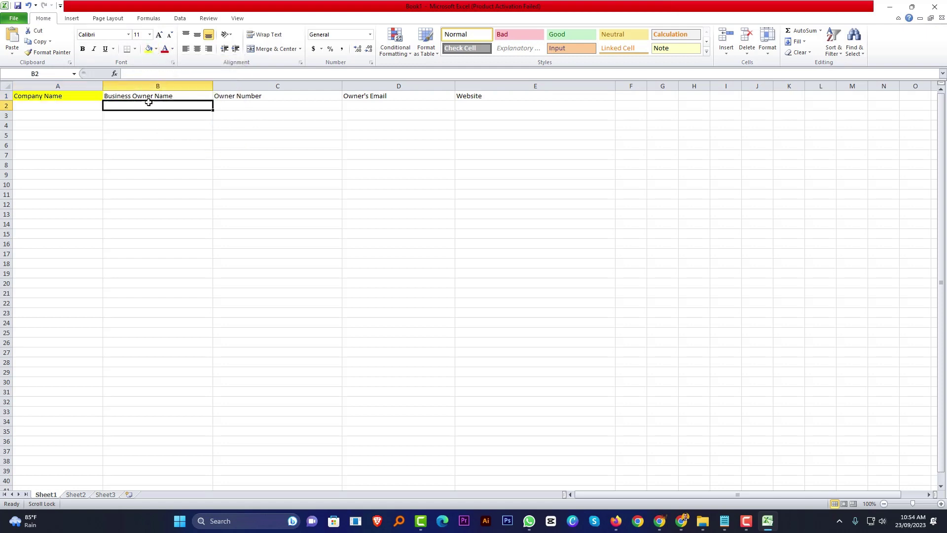
left_click(166, 96)
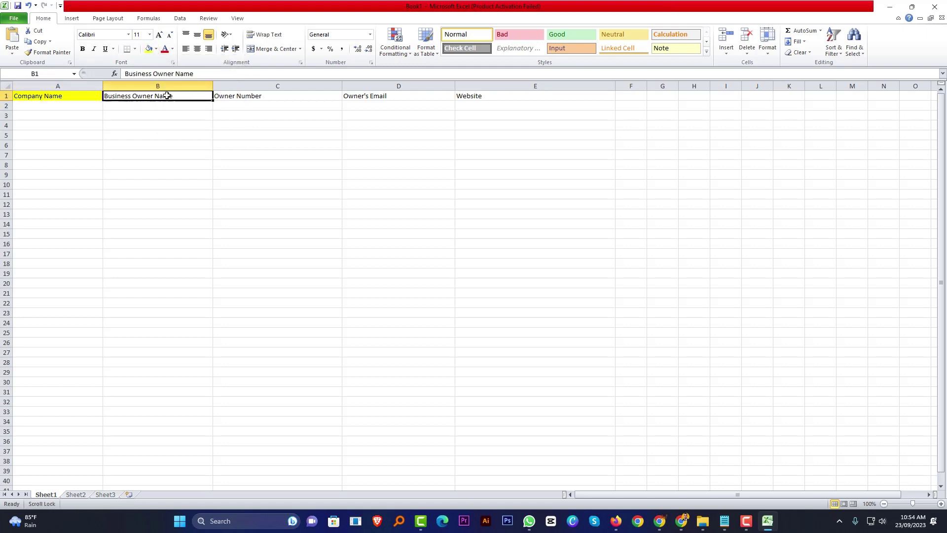
left_click(156, 49)
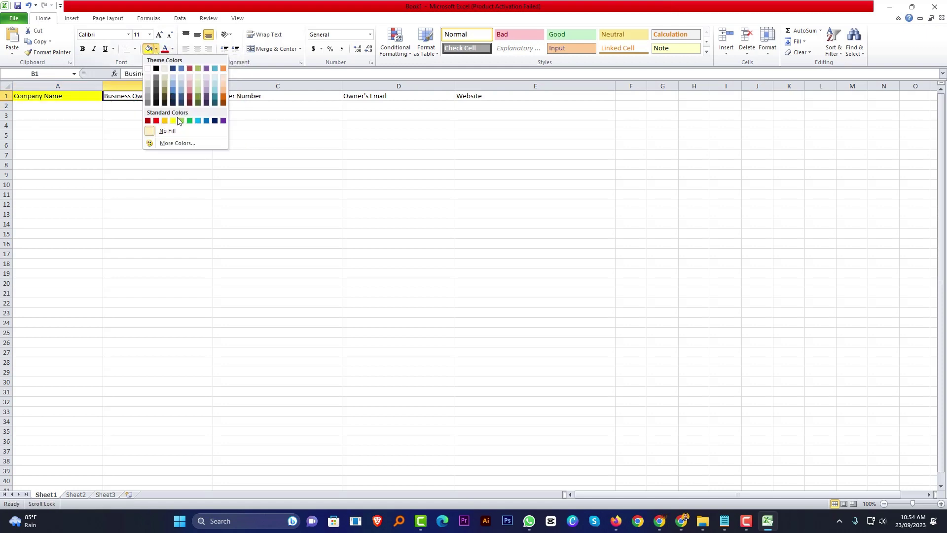
left_click(183, 120)
Fill the Owner Number header cell C1 with yellow
left_click(238, 97)
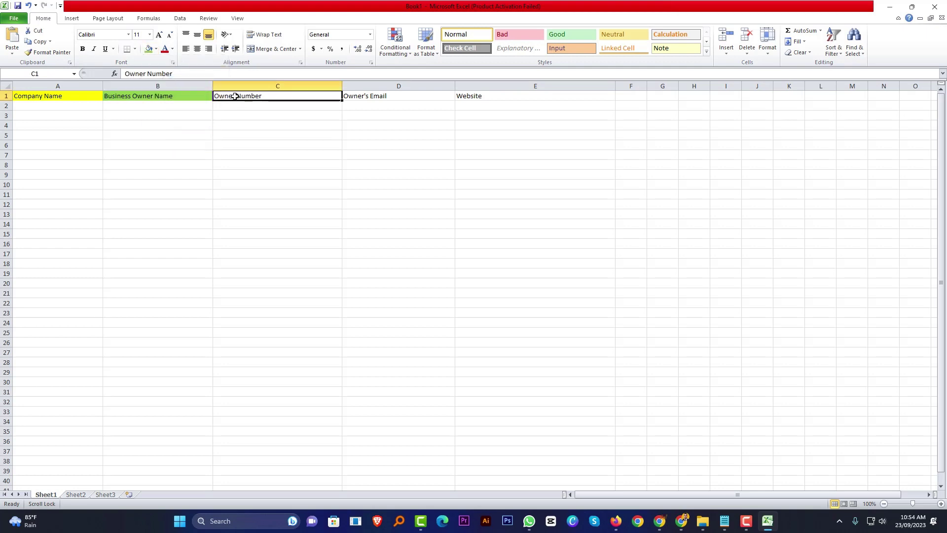
left_click(155, 50)
left_click(172, 121)
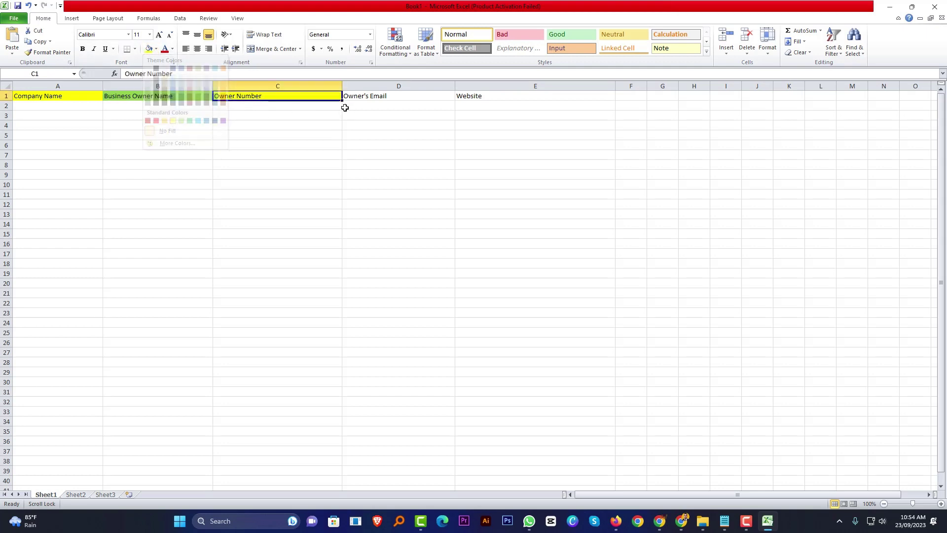
Fill the Owner's Email header cell D1 with the standard green
left_click(392, 95)
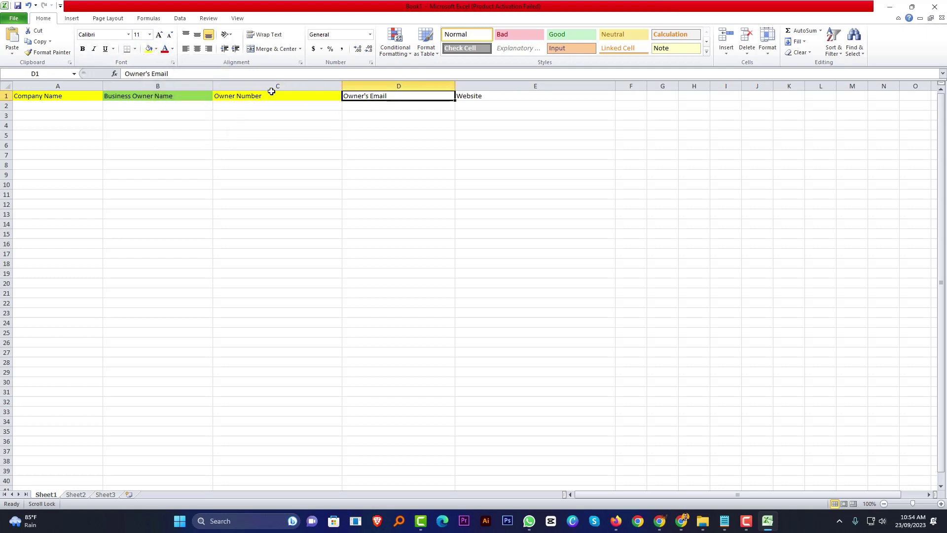
left_click(149, 49)
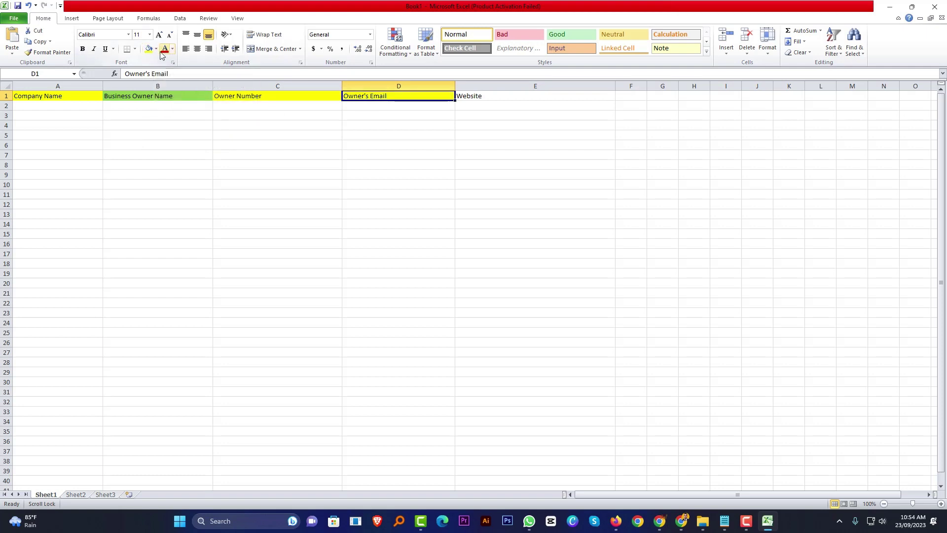
left_click(156, 49)
left_click(189, 121)
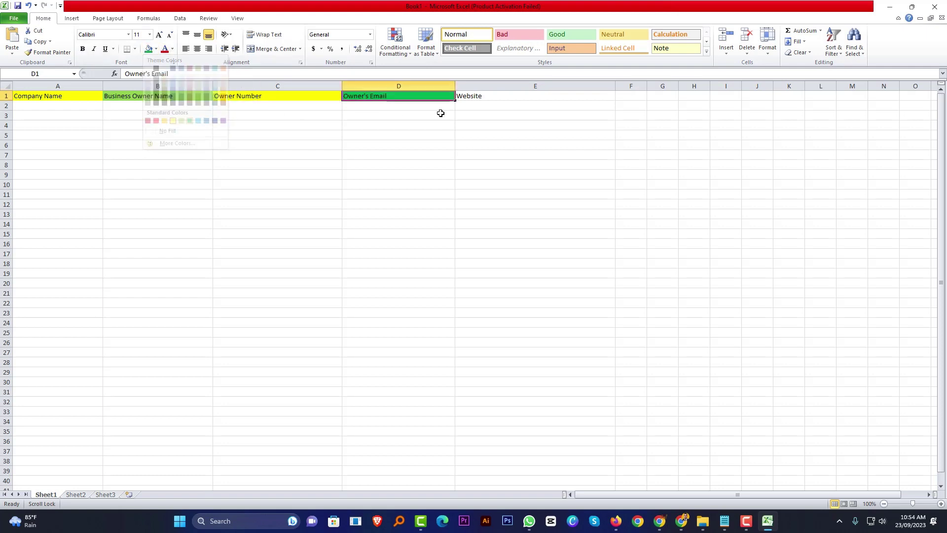
Fill the Website header cell E1 with yellow
left_click(482, 97)
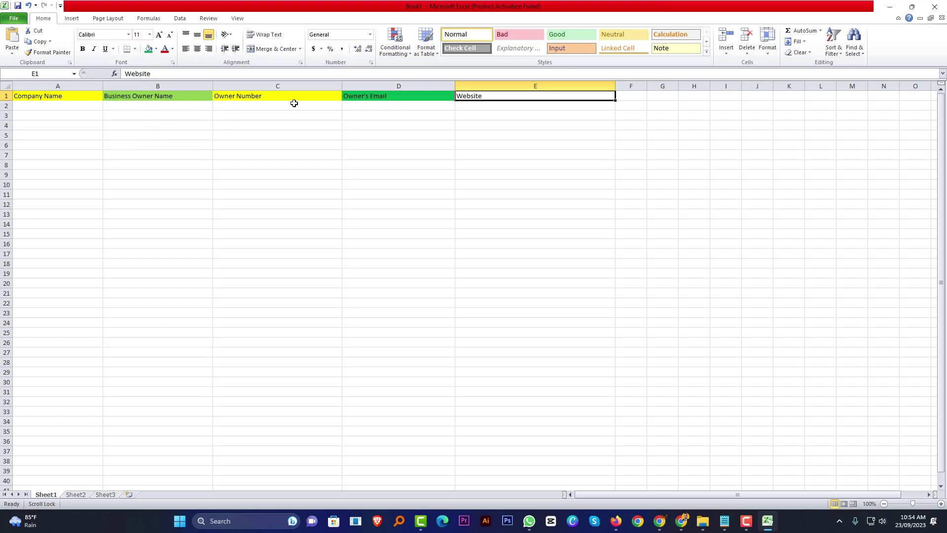
left_click(156, 49)
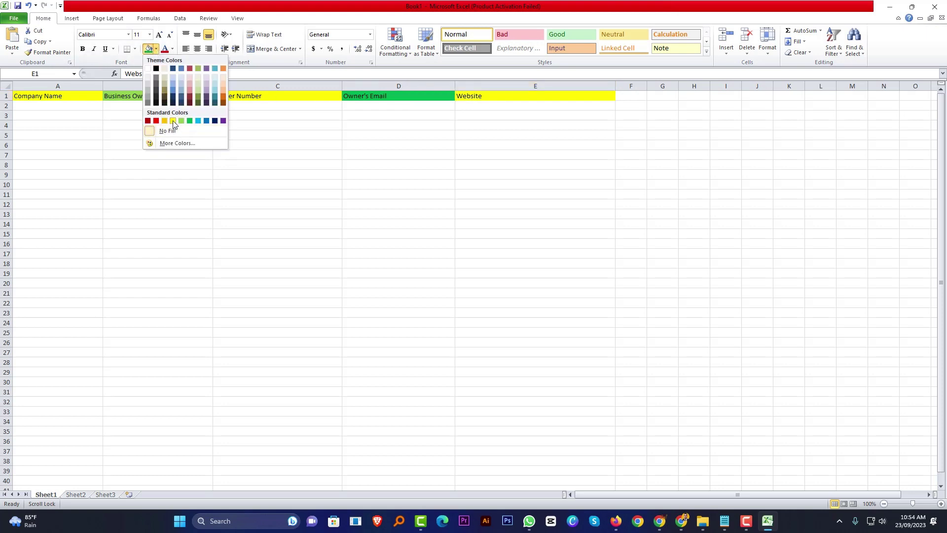
left_click(174, 121)
left_click(533, 175)
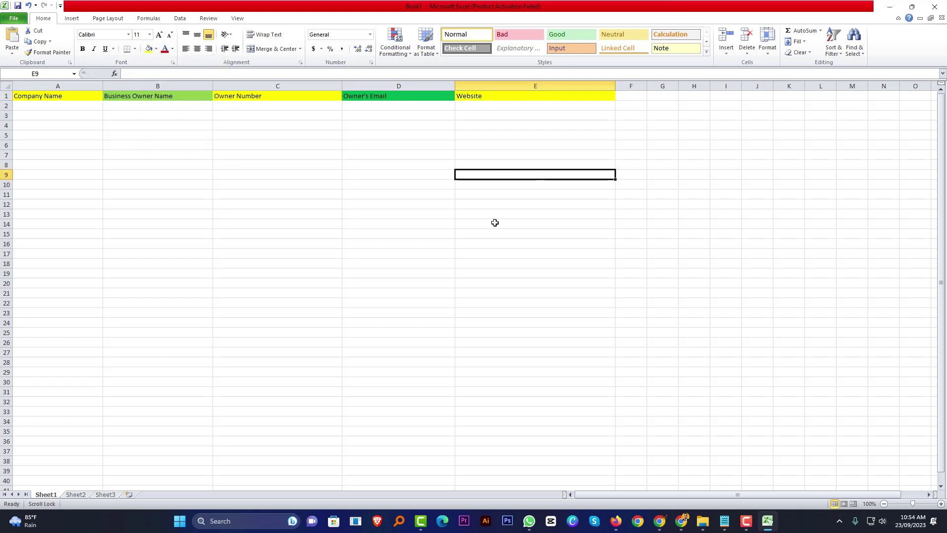
left_click(536, 102)
left_click(215, 155)
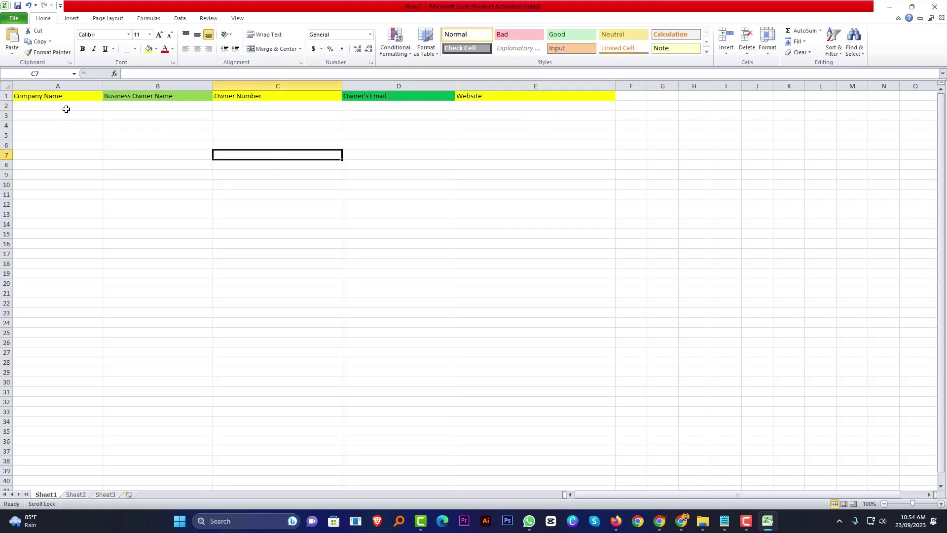
left_click(67, 108)
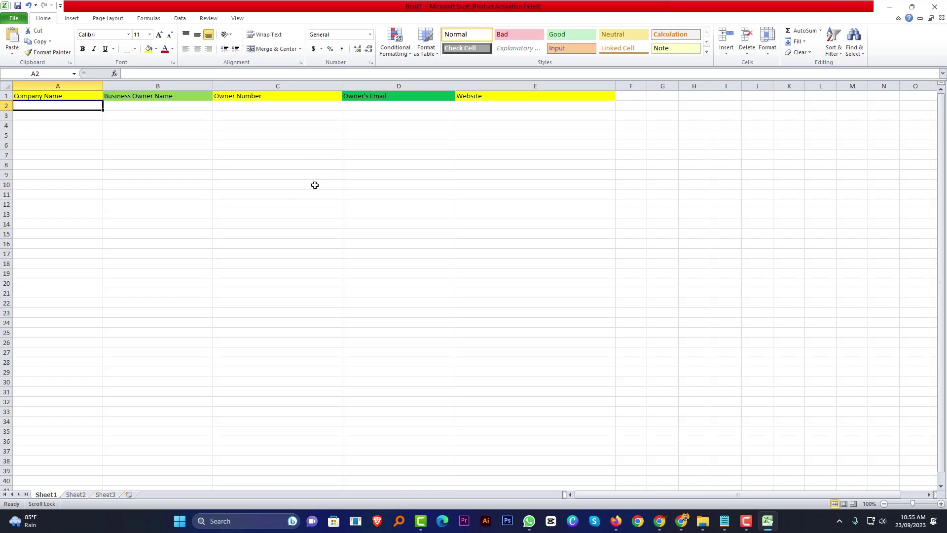
left_click(508, 97)
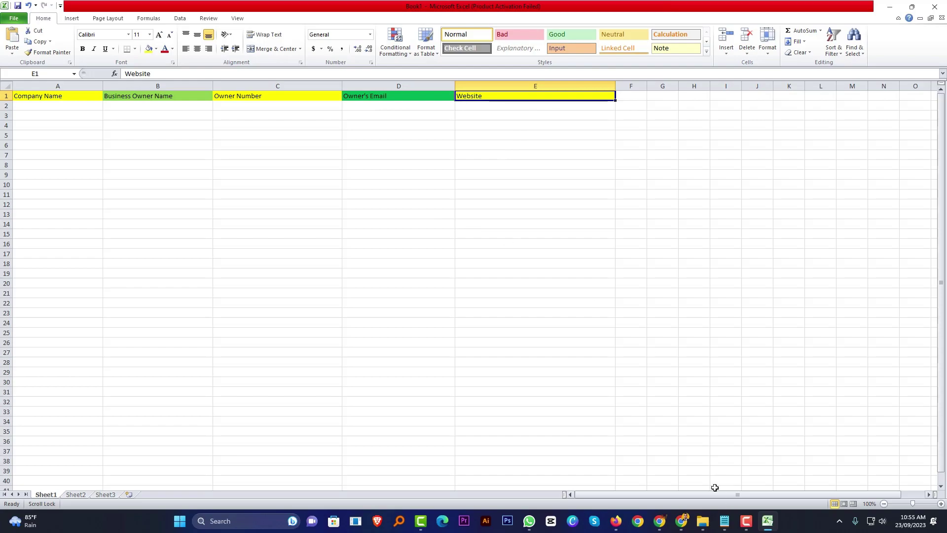
Switch to Notepad and review the information required for the dental clinic leads
left_click(725, 521)
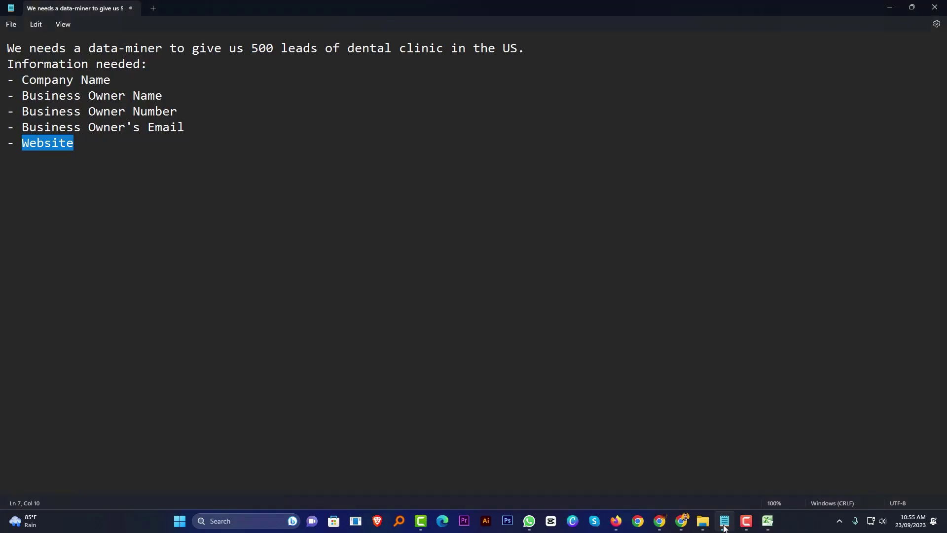
left_click(139, 179)
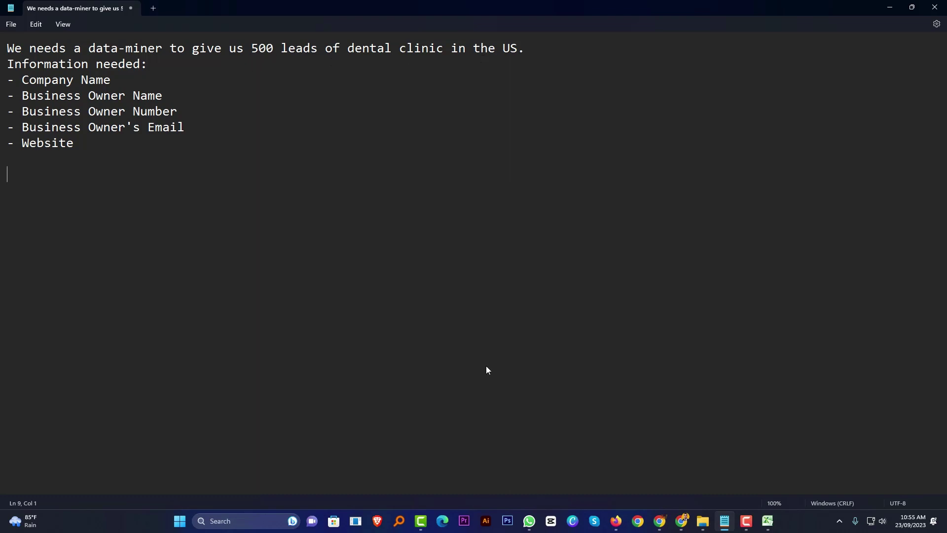
key("F10")
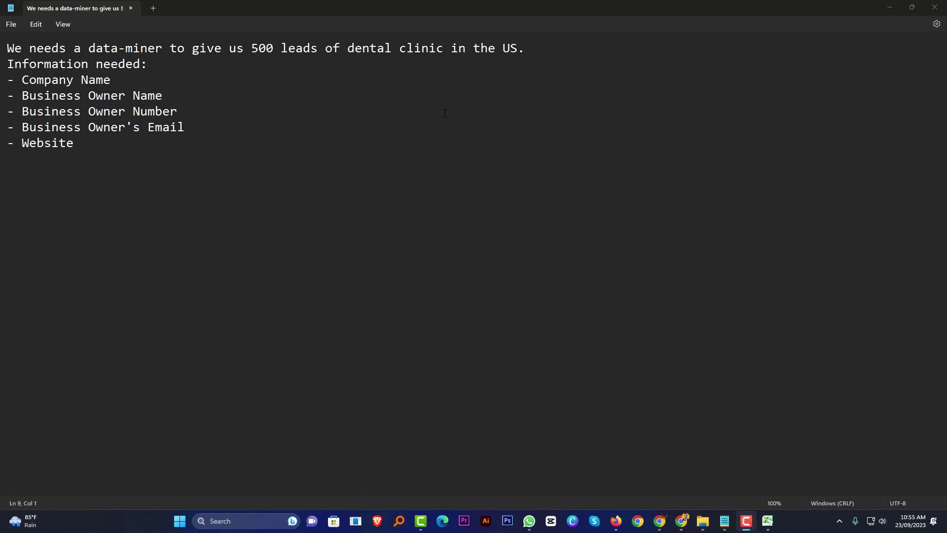
Switch to Chrome and run the Google search "top 100 dental clinic usa list" again
left_click(685, 520)
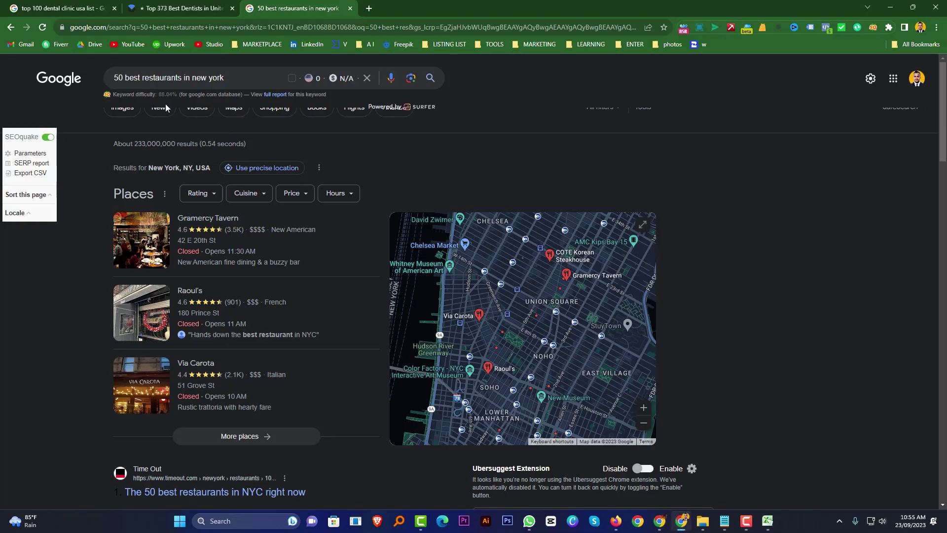
left_click(71, 11)
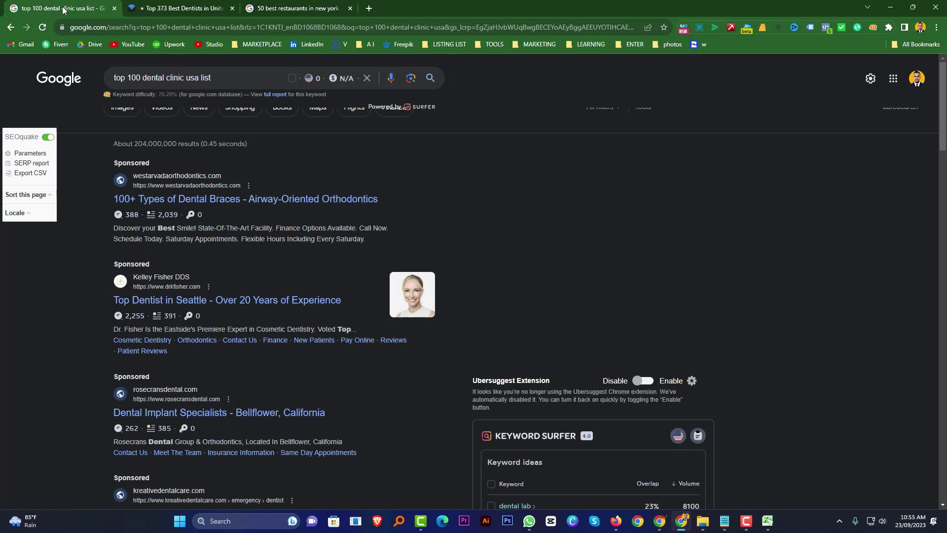
left_click(224, 80)
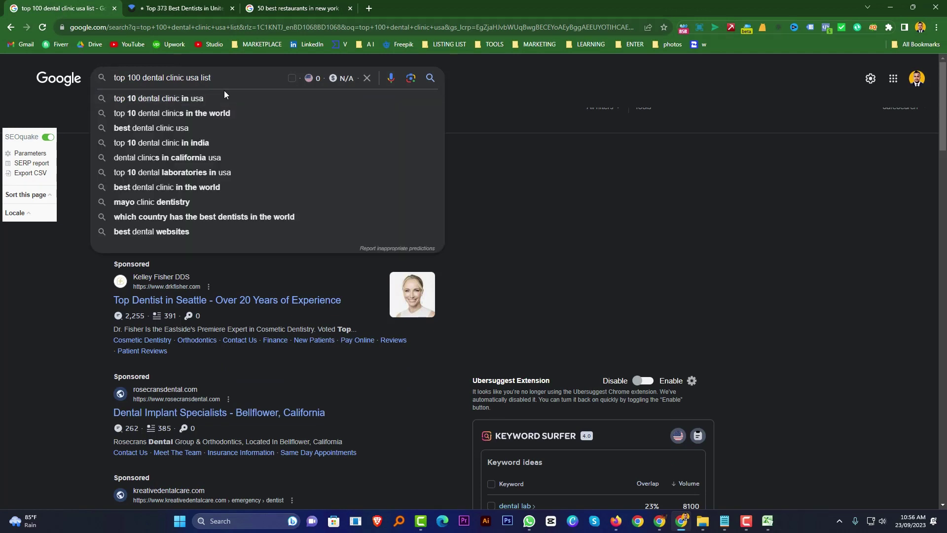
left_click(563, 177)
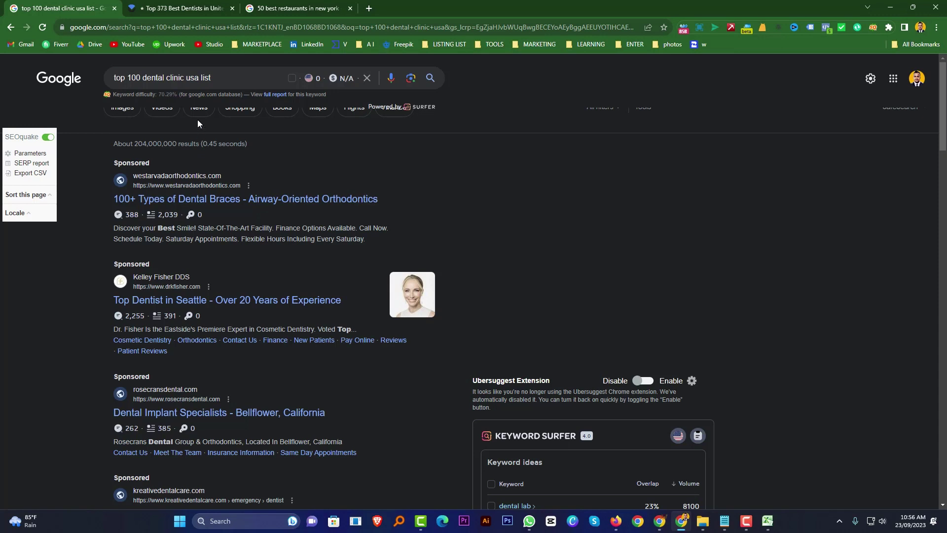
left_click(225, 78)
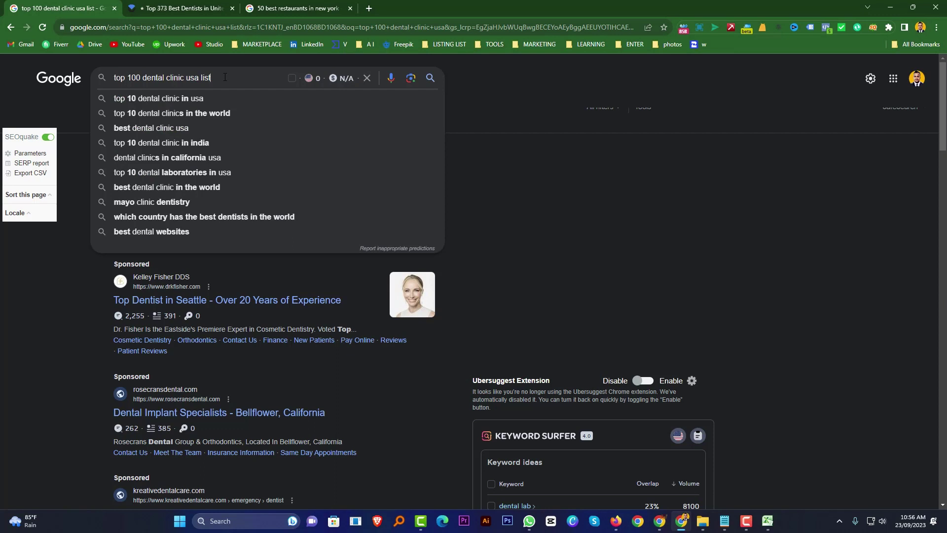
triple_click(219, 79)
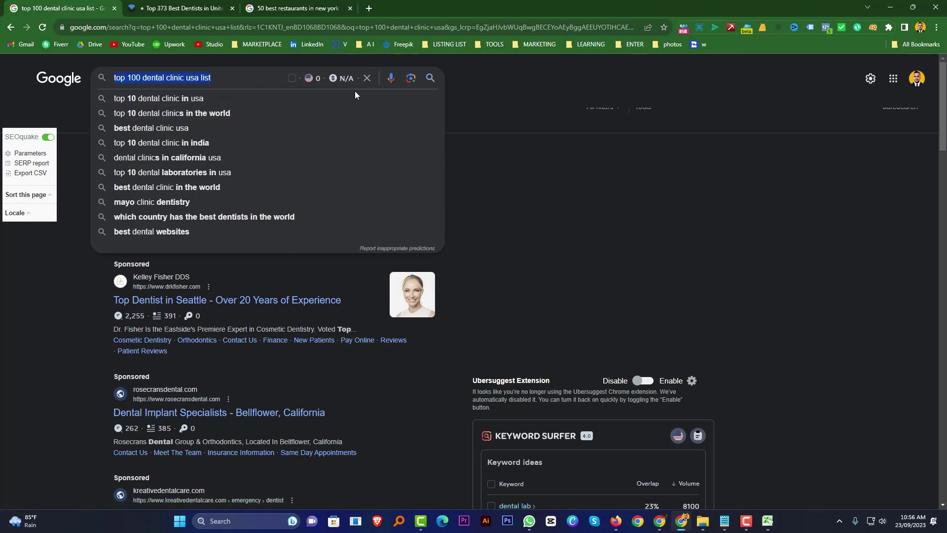
left_click(430, 79)
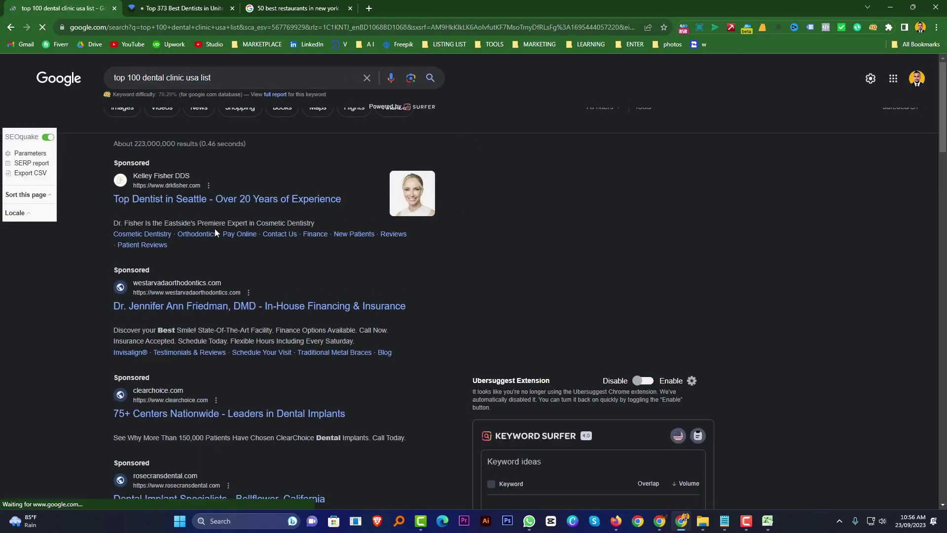
Open the TrustAnalytica result "373 Best Dentists in United States" in a new tab and switch to that tab
scroll(268, 232, "down", 4)
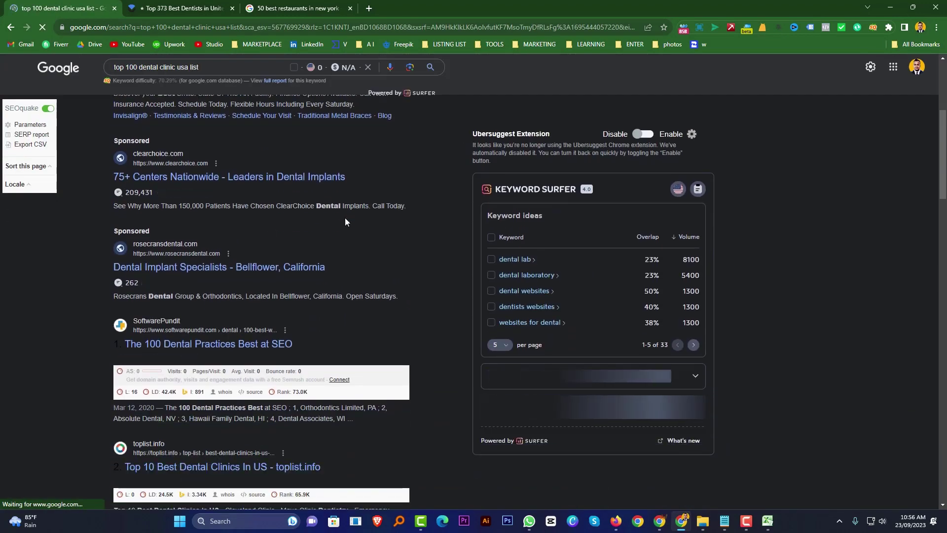
scroll(237, 207, "up", 5)
scroll(235, 206, "up", 1)
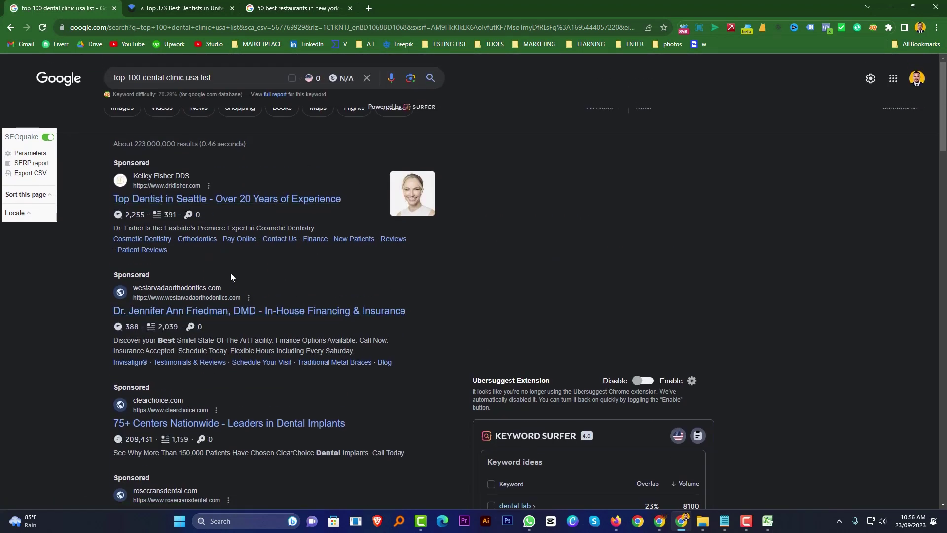
scroll(231, 277, "down", 8)
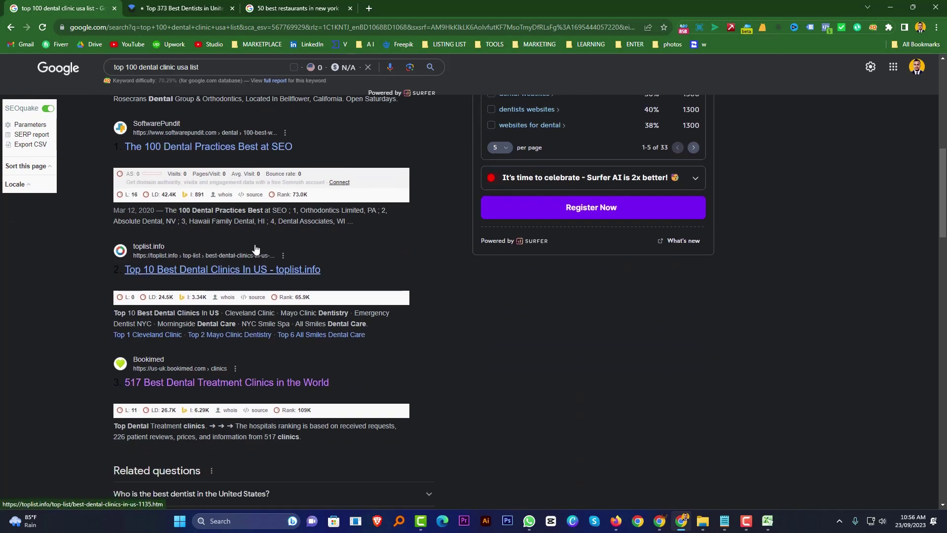
scroll(230, 253, "down", 1)
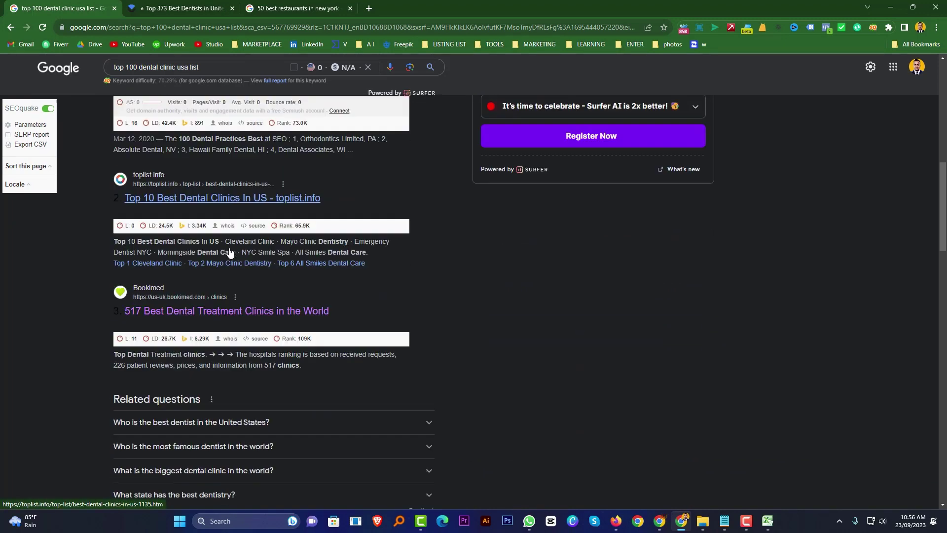
scroll(230, 253, "down", 1)
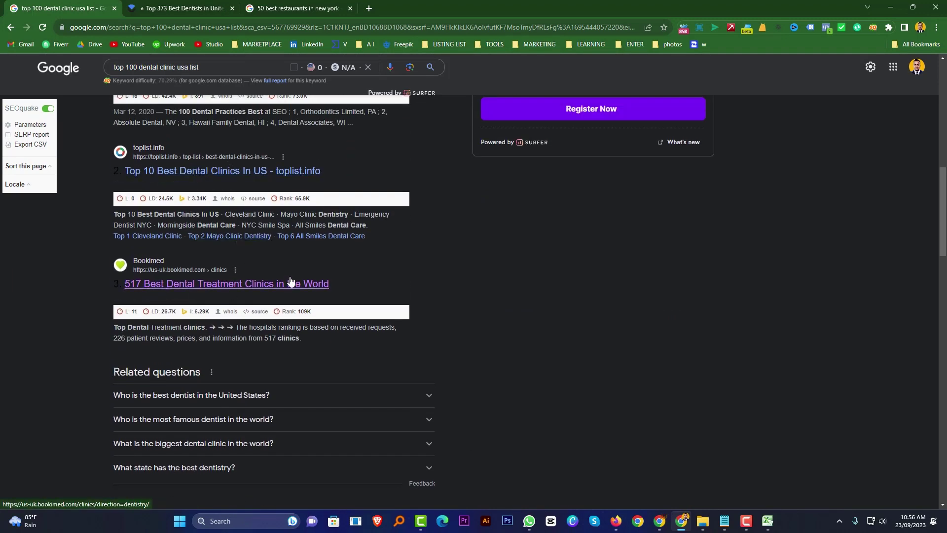
scroll(290, 281, "down", 3)
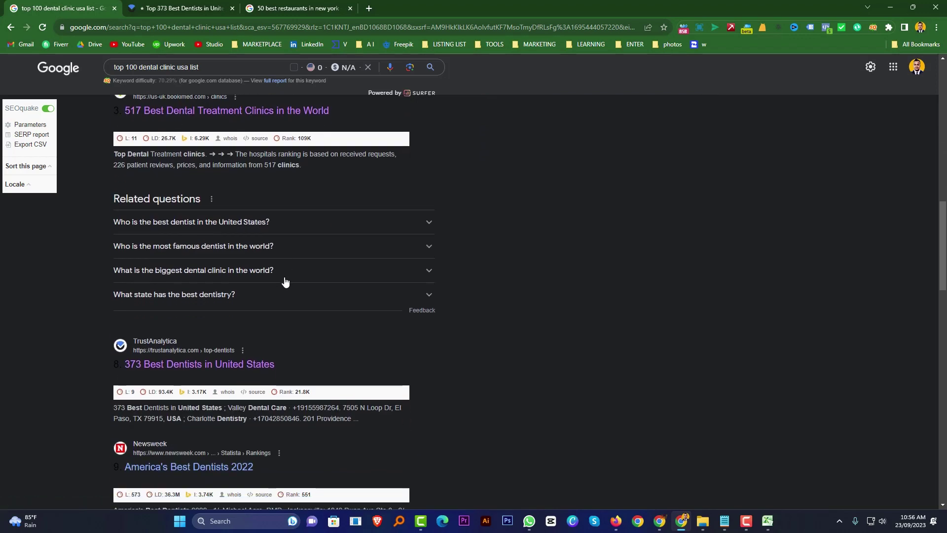
scroll(285, 281, "down", 2)
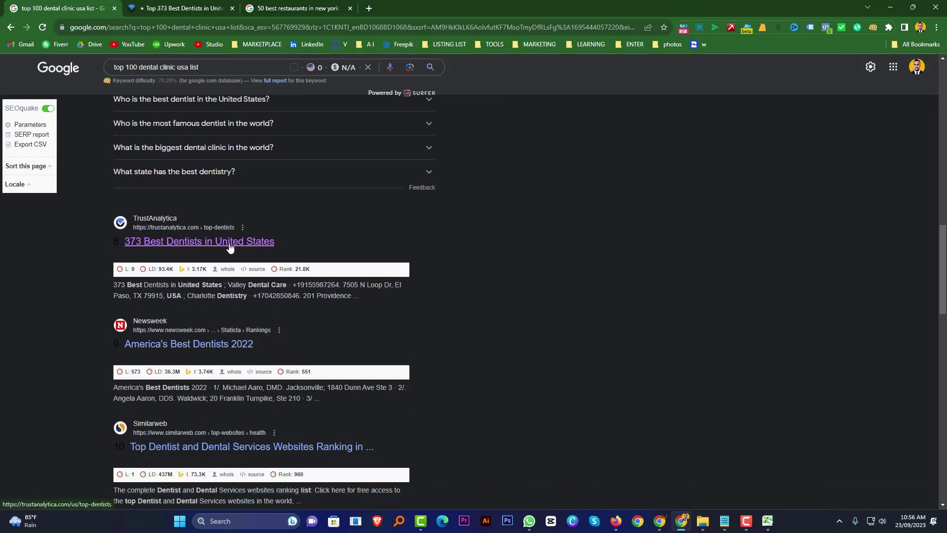
right_click(230, 247)
left_click(252, 249)
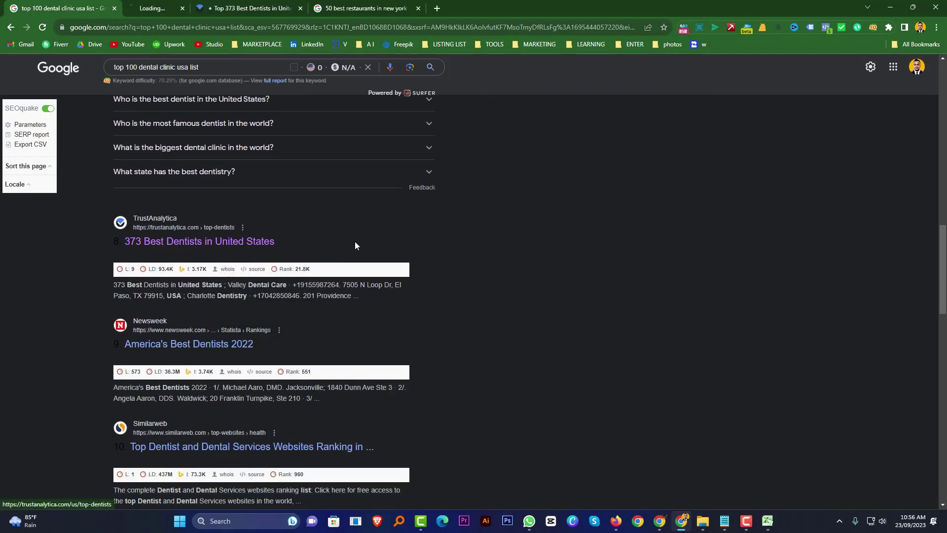
left_click(170, 9)
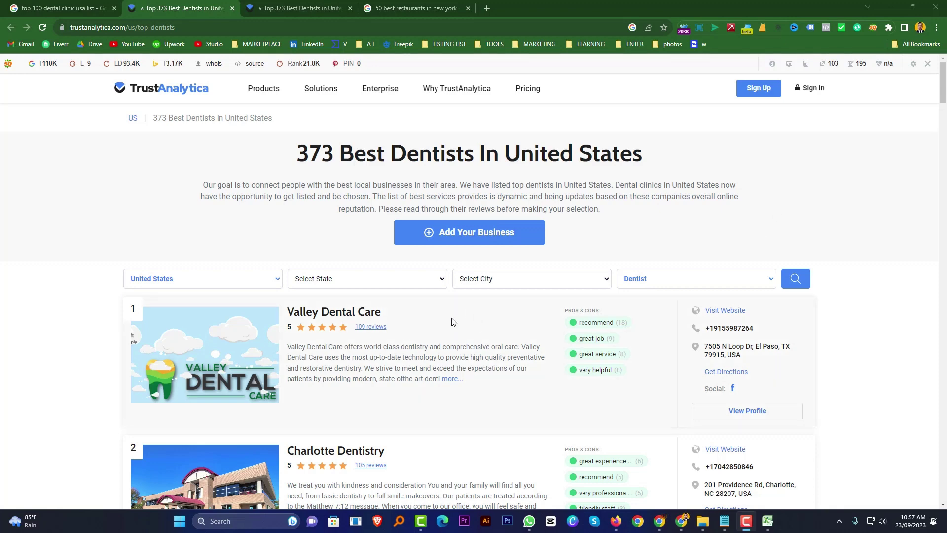
Check the lead sheet's headers in Excel, then return to the TrustAnalytica dentist list in Chrome
left_click(768, 523)
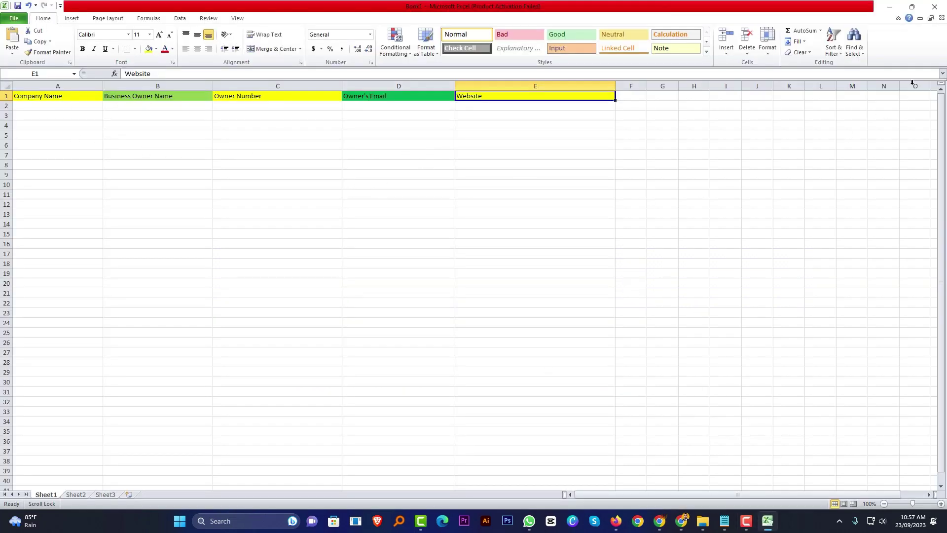
left_click(891, 9)
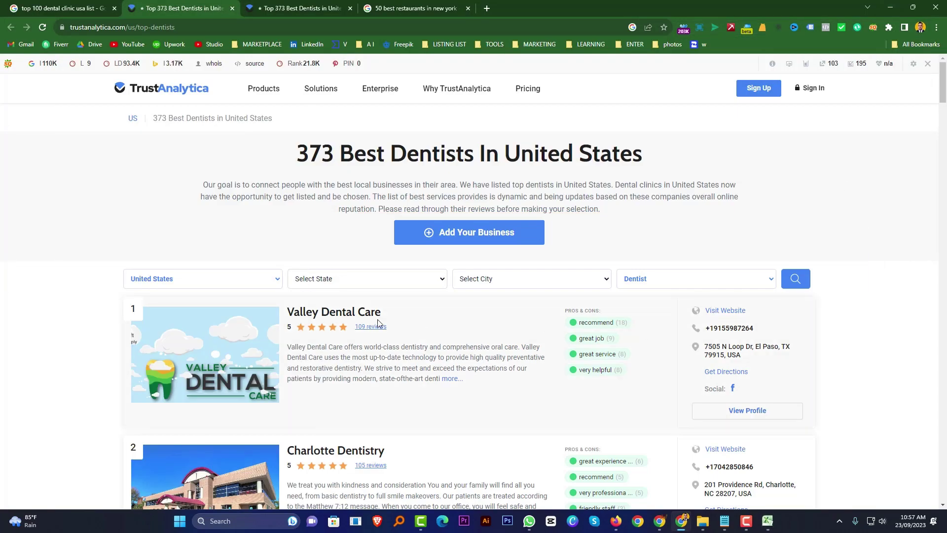
Copy the name Valley Dental Care from the TrustAnalytica list into cell A2 of the Excel lead sheet and open cell B2 for editing
left_click_drag(381, 313, 284, 316)
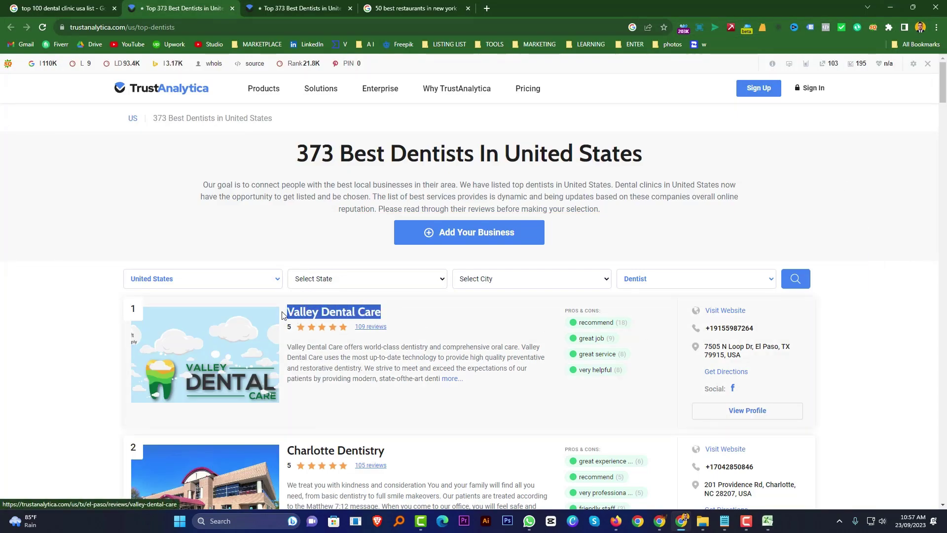
right_click(331, 309)
left_click(364, 196)
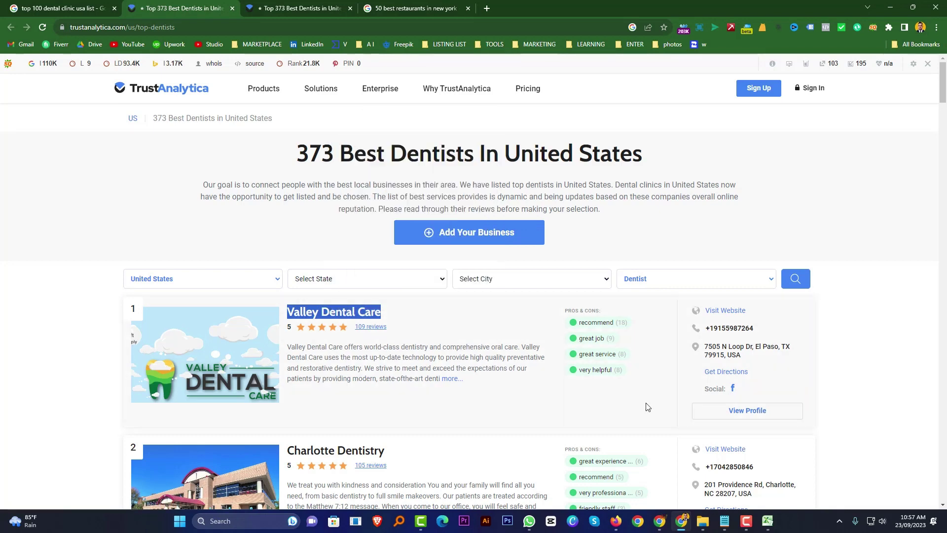
left_click(767, 521)
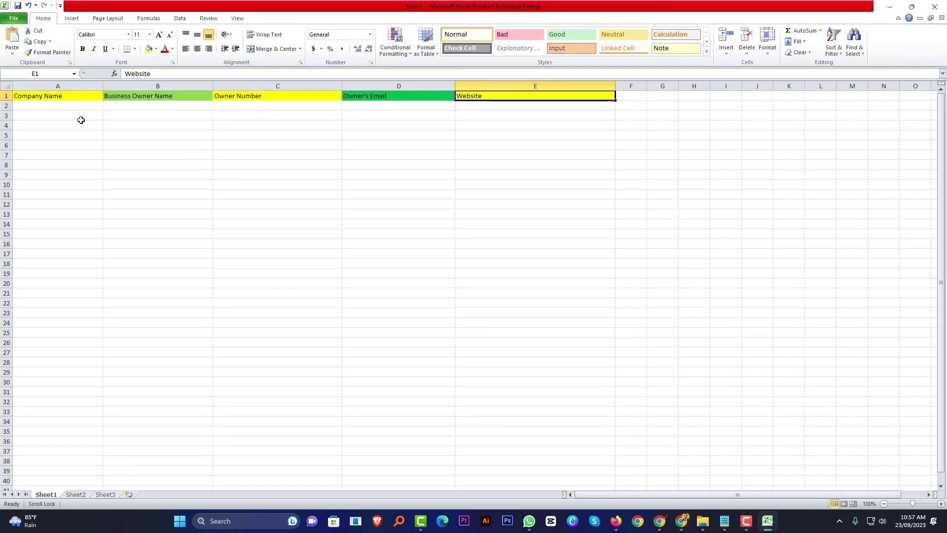
double_click(73, 105)
key("ctrl+v")
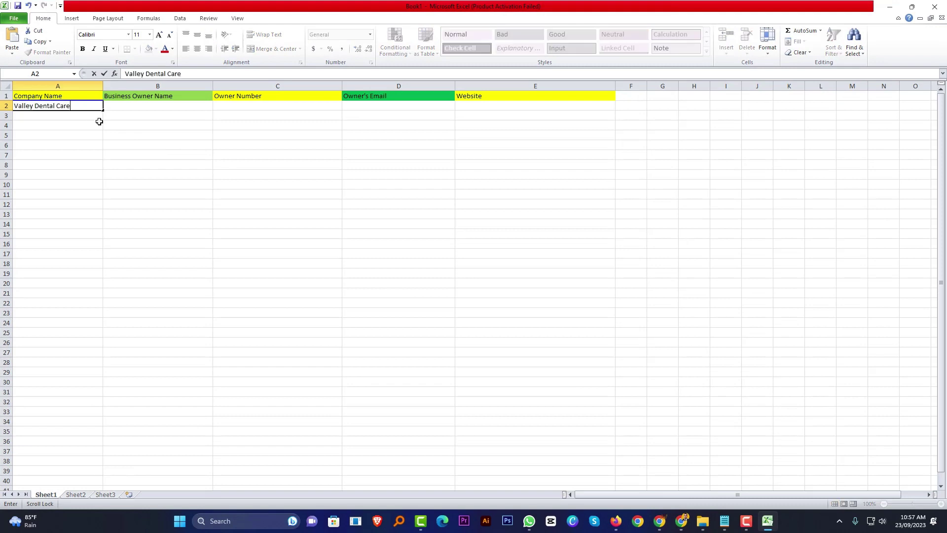
double_click(148, 104)
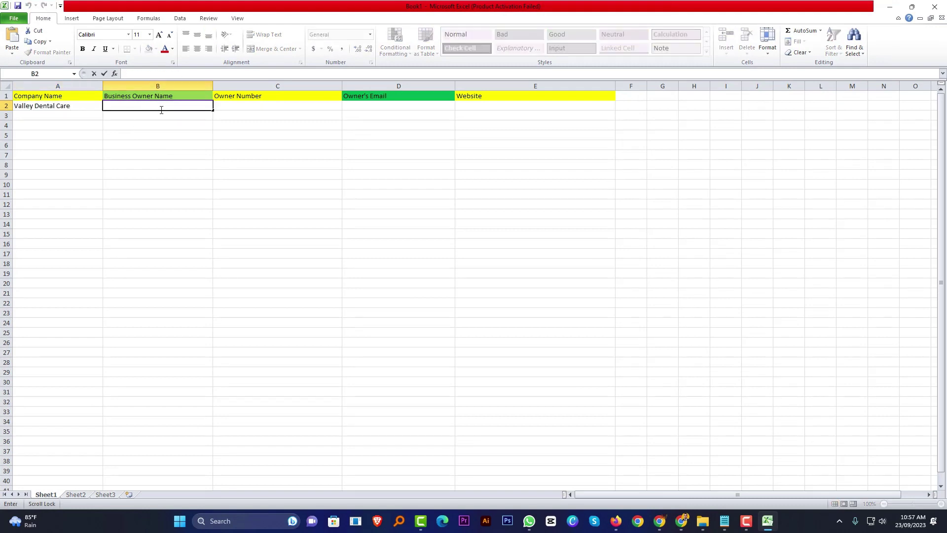
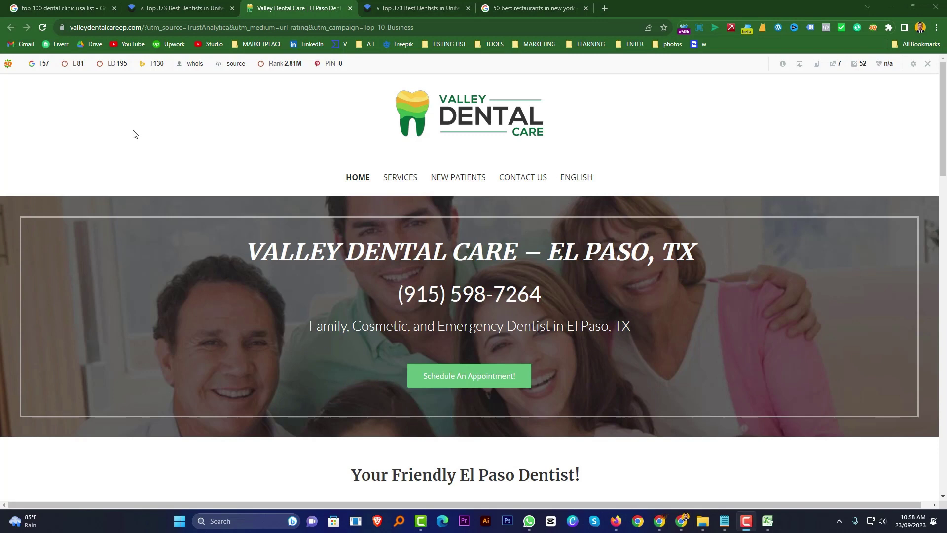
Disable the SEObar for the Valley Dental Care domain and look through the clinic's homepage for owner and contact details
left_click(928, 65)
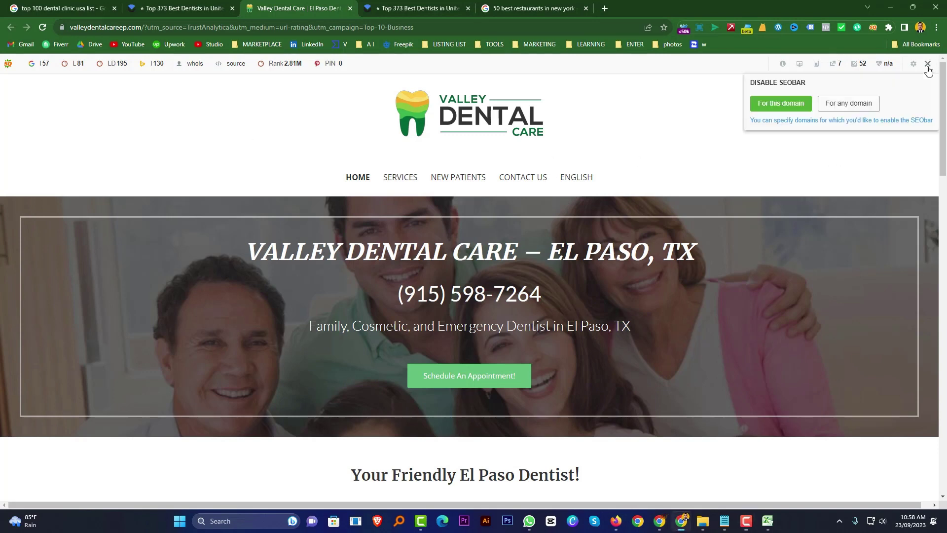
left_click(787, 104)
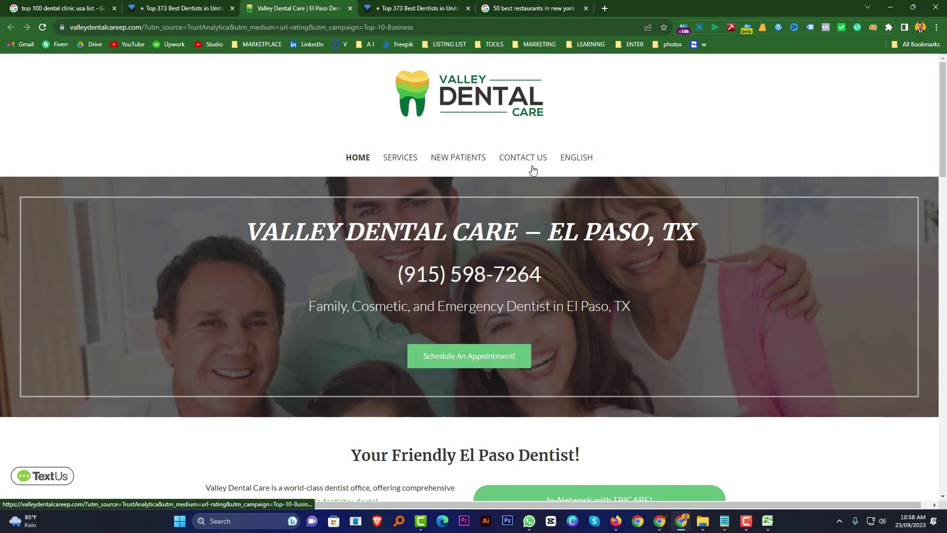
mouse_move(576, 157)
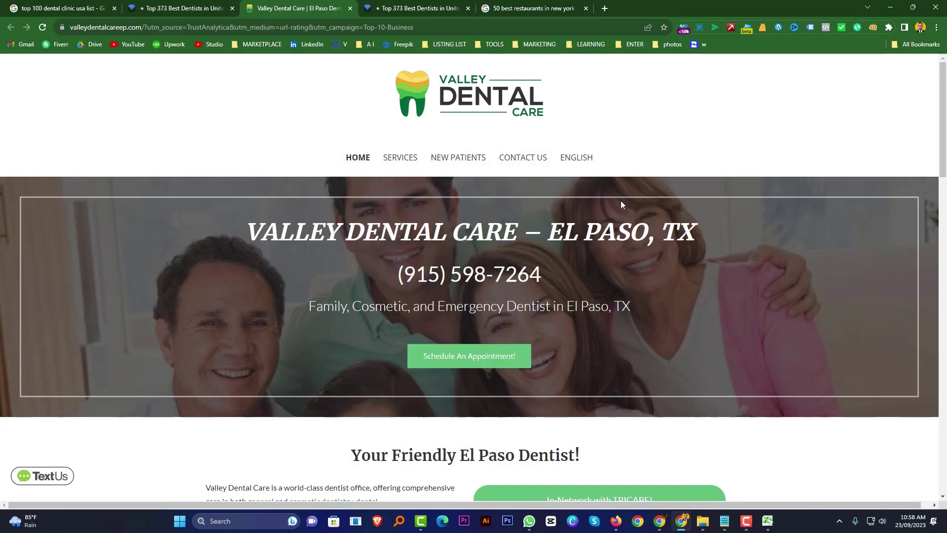
scroll(621, 202, "down", 15)
scroll(621, 200, "down", 5)
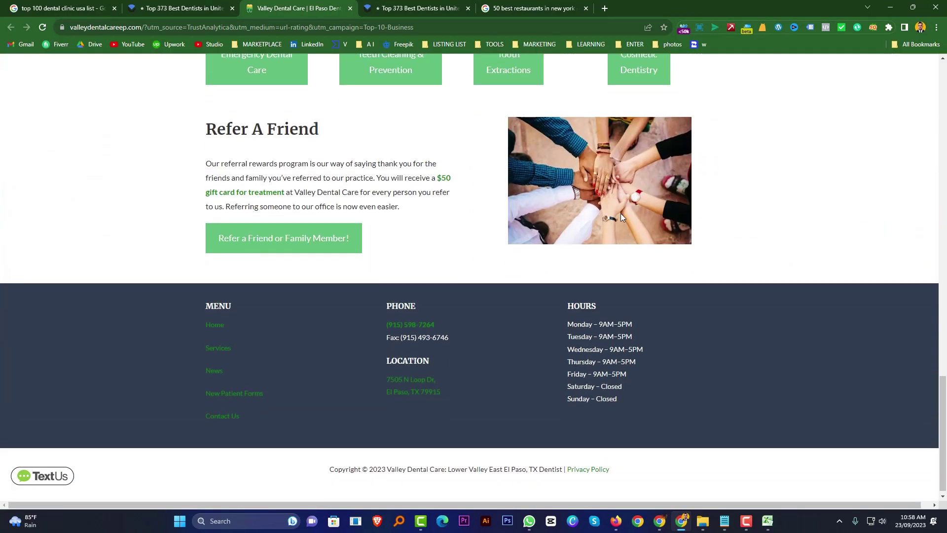
scroll(612, 230, "up", 12)
scroll(600, 245, "up", 9)
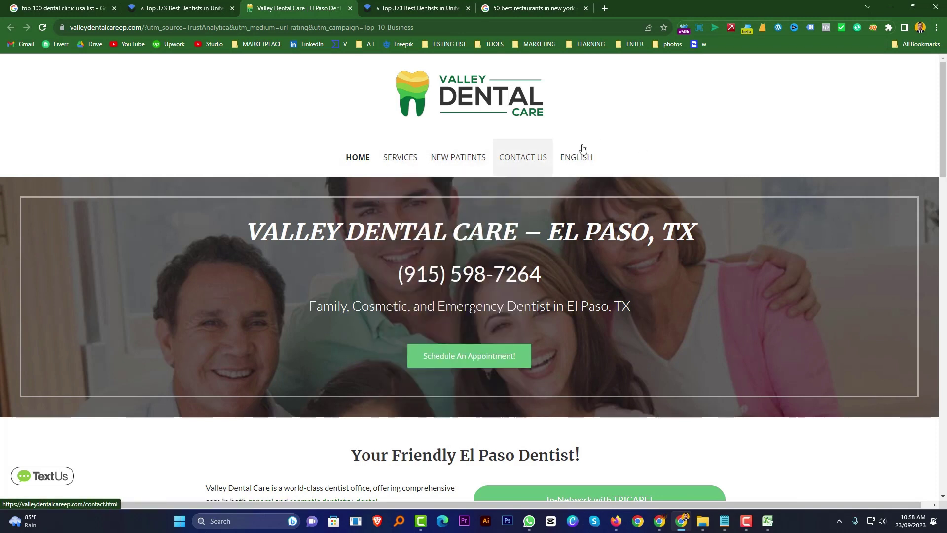
Open the clinic site's Contact Us page and examine the listed contact details
left_click(527, 161)
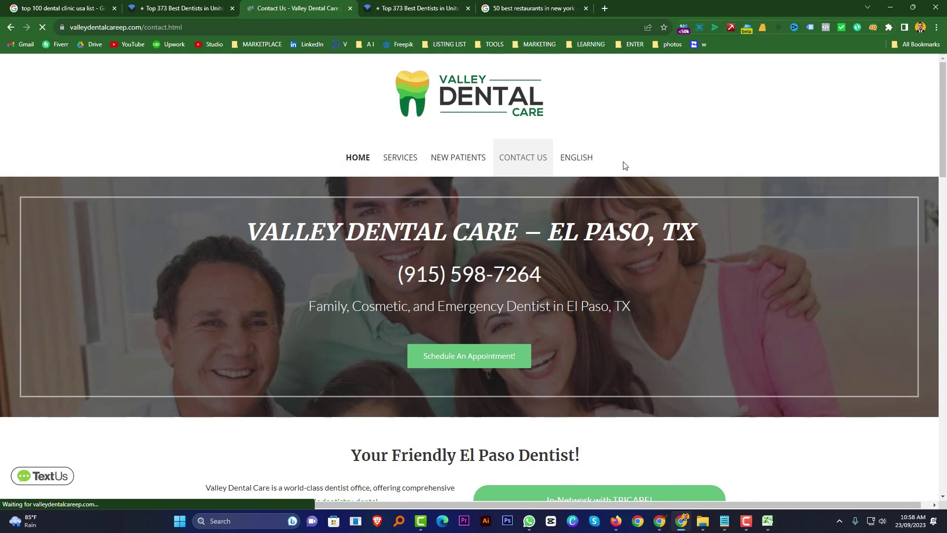
scroll(631, 165, "down", 3)
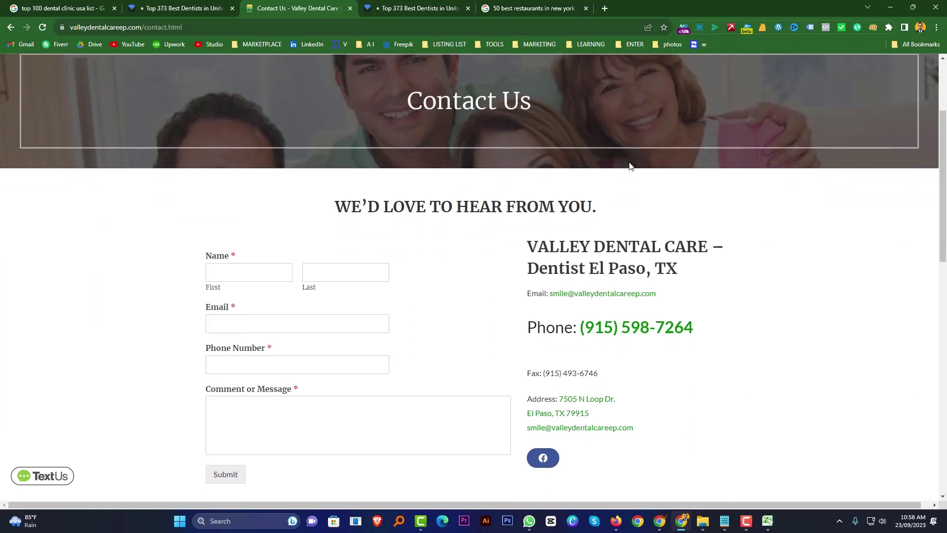
scroll(519, 291, "down", 2)
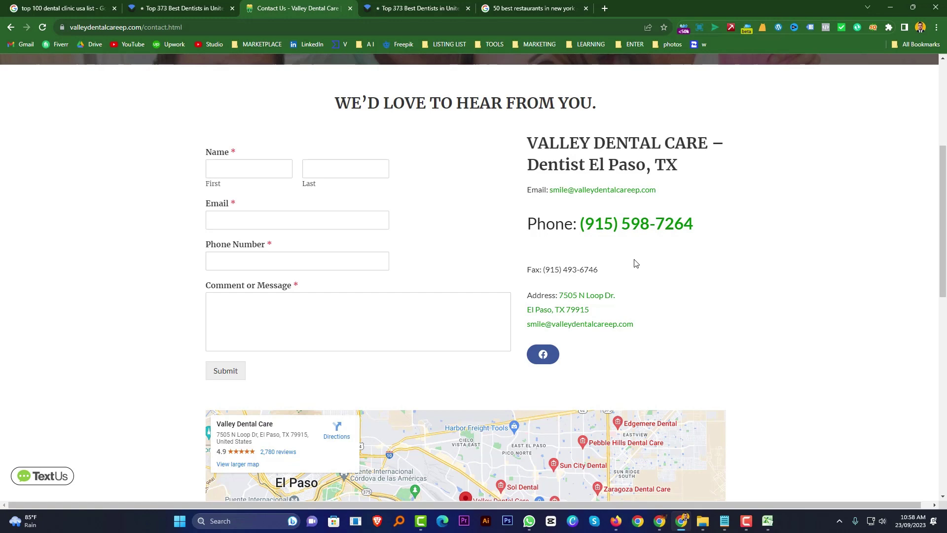
scroll(636, 263, "up", 5)
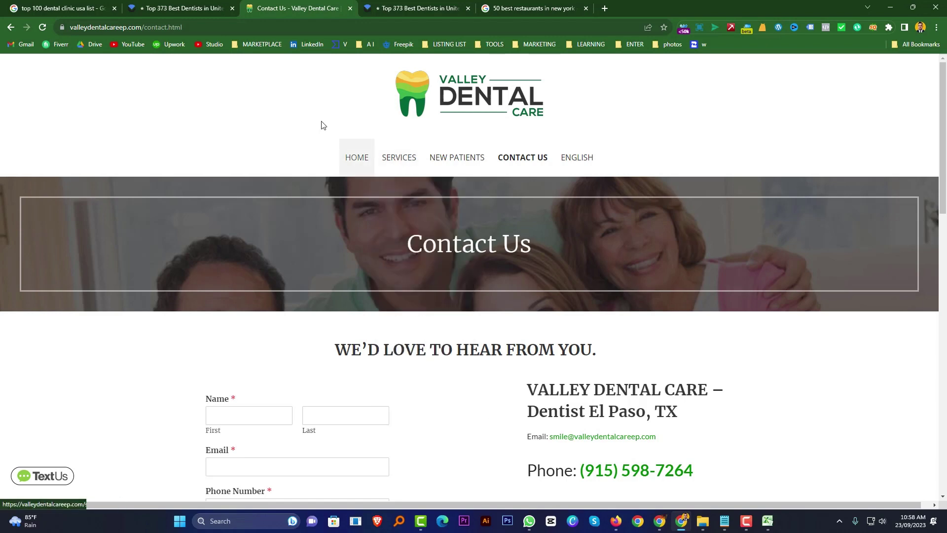
Return to the TrustAnalytica dentist list and copy the clinic name Valley Dental Care again
left_click(190, 7)
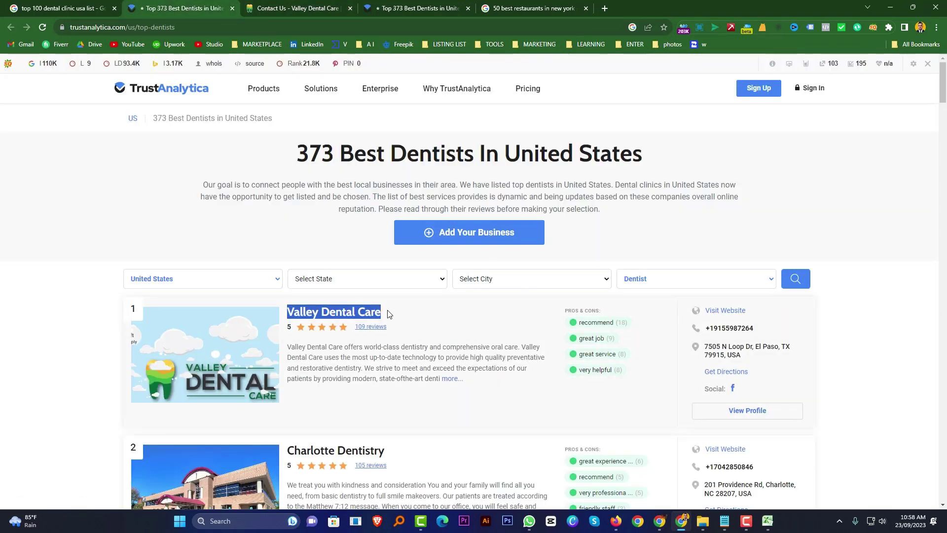
right_click(356, 313)
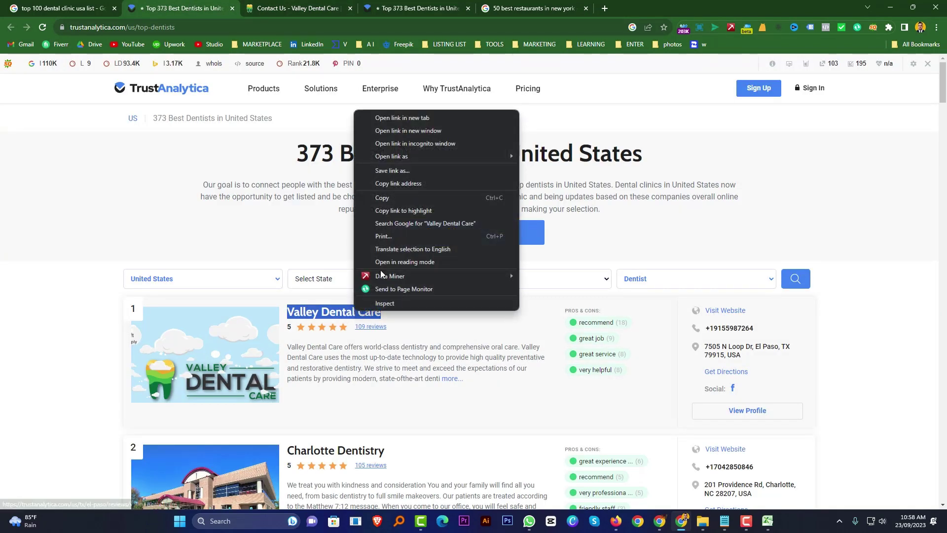
left_click(384, 197)
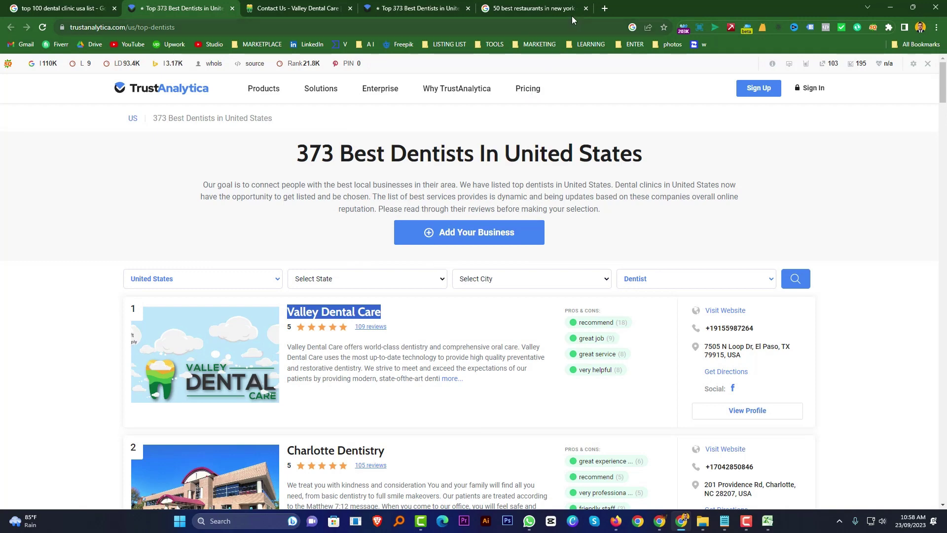
Replace the New York restaurants search with a Google search for "Valley Dental Care business owner", using the corrected spelling
left_click(551, 8)
left_click(473, 29)
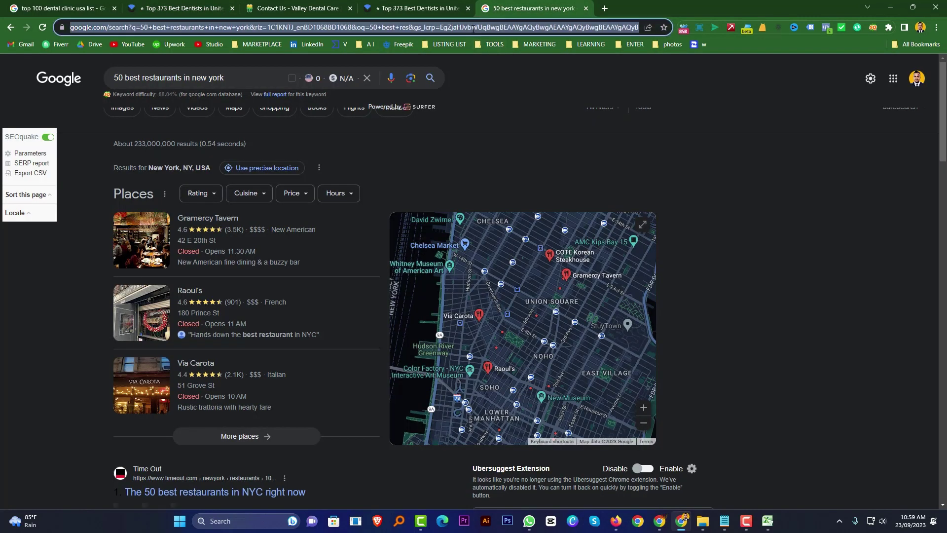
type("Valley Dental Care")
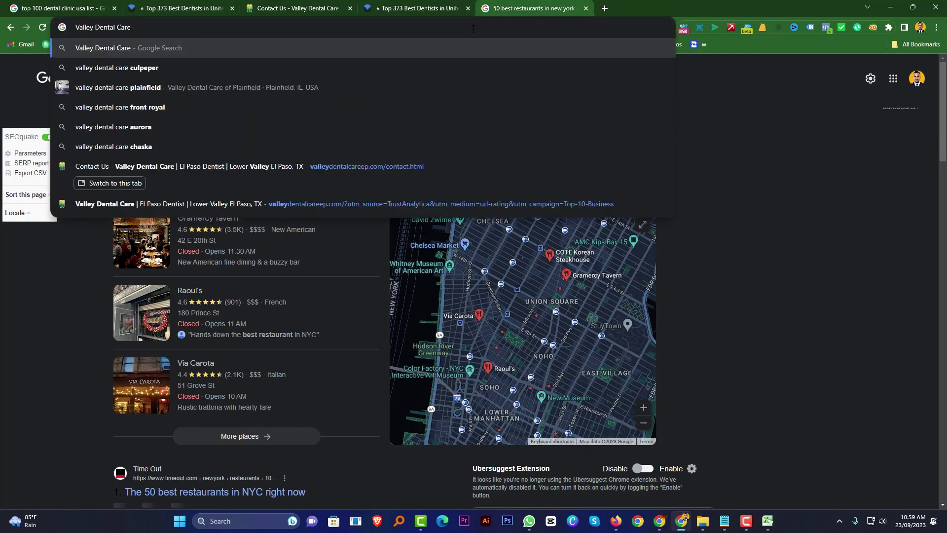
type("bu")
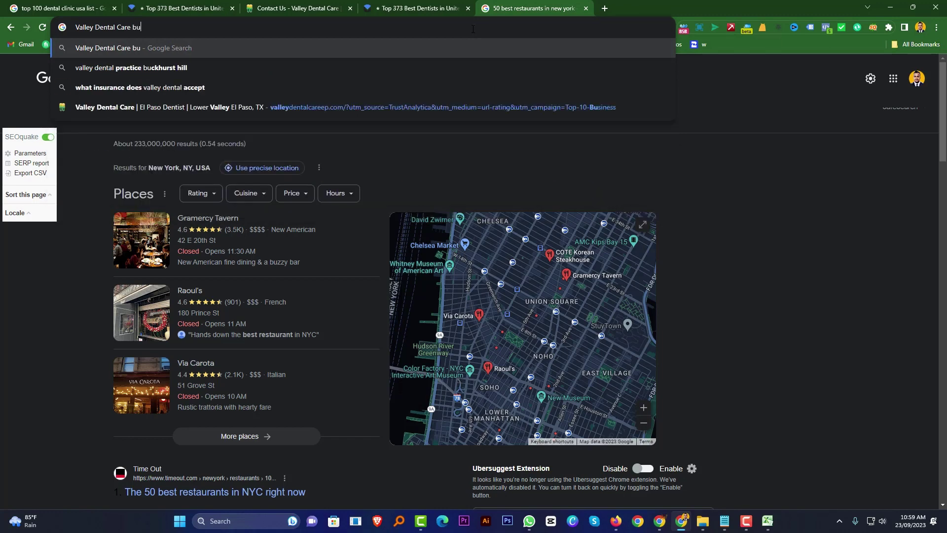
type("d")
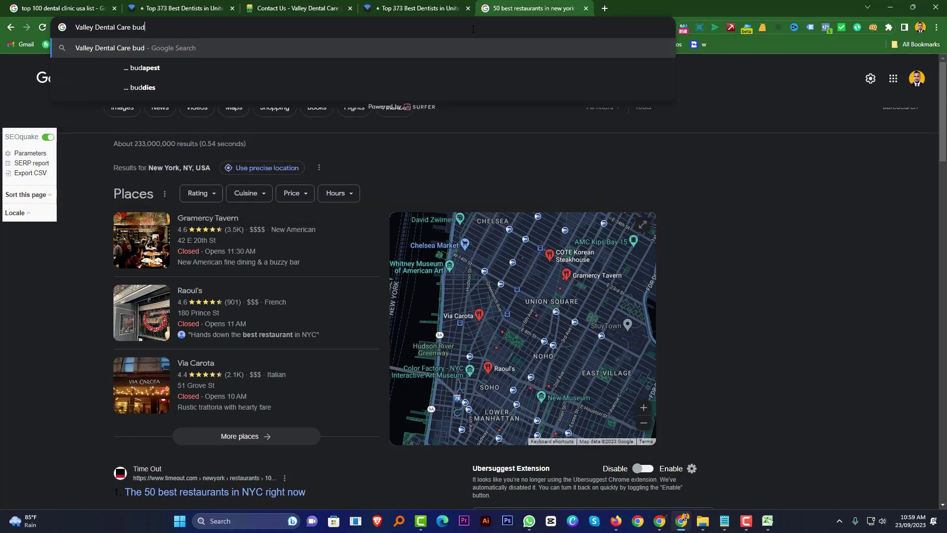
type("in")
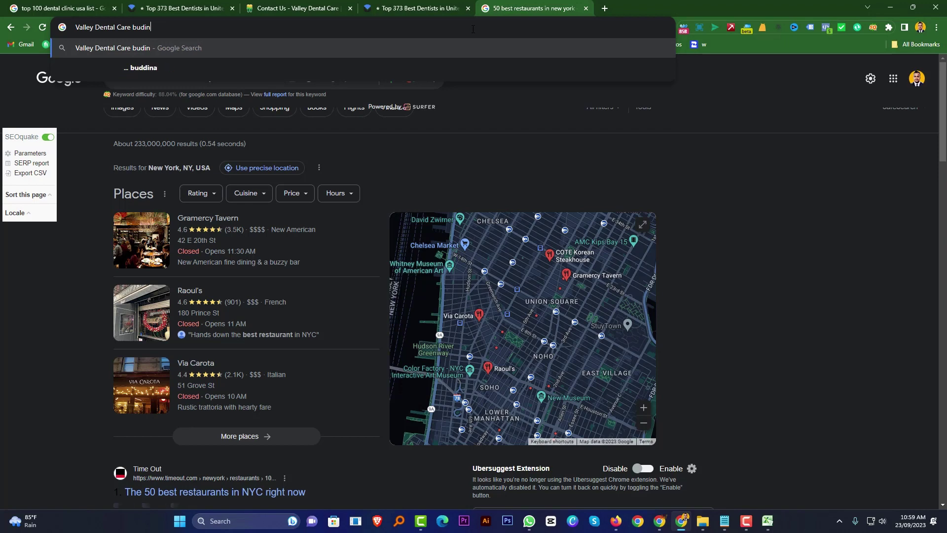
key("BackSpace")
key("BackSpace")
key("BackSpace")
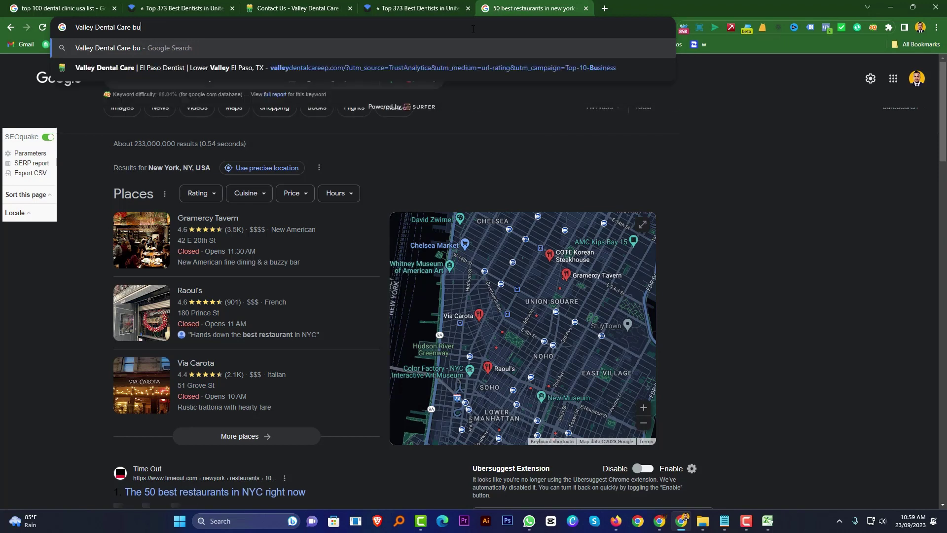
type("snise")
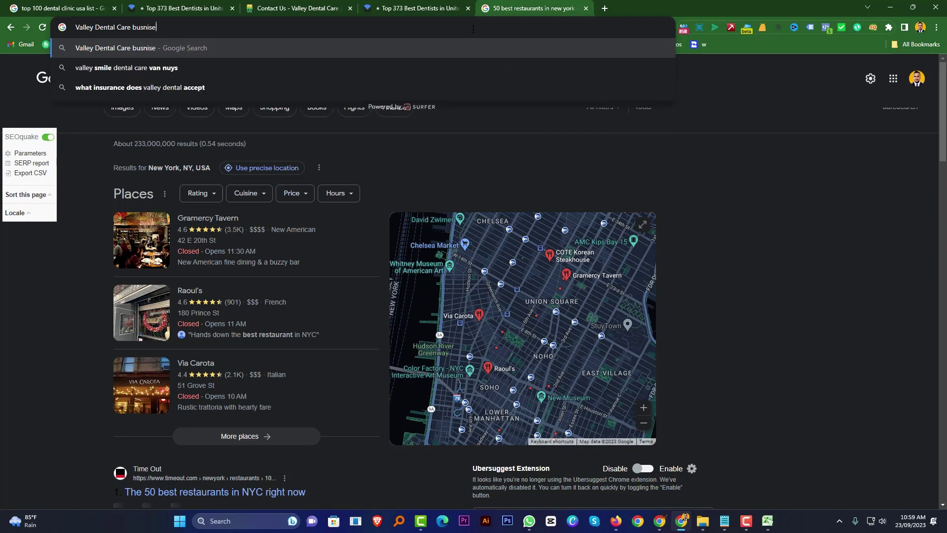
type("s")
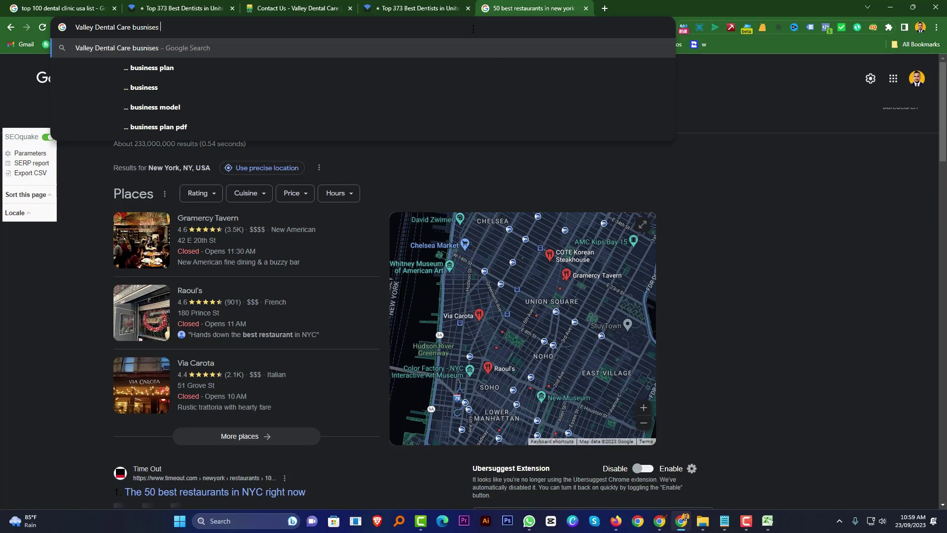
type(" owner")
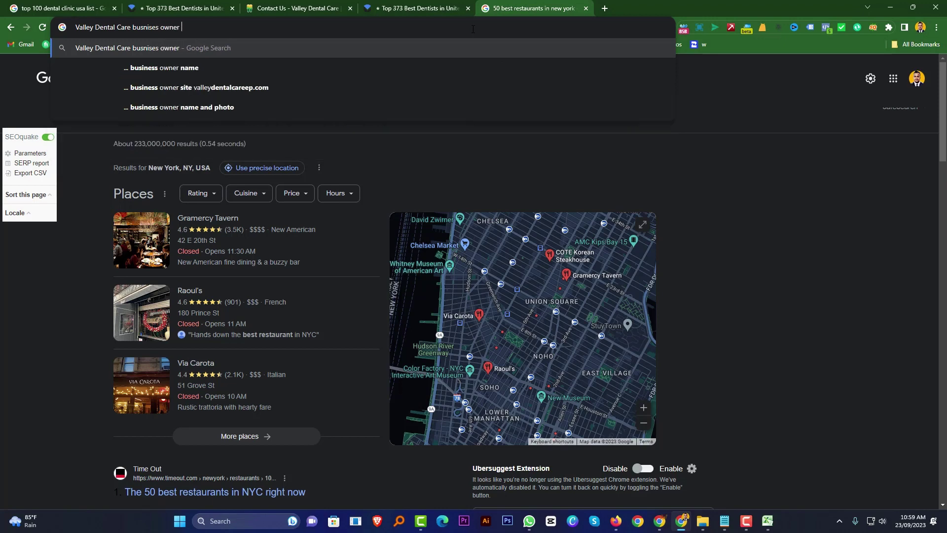
key("Return")
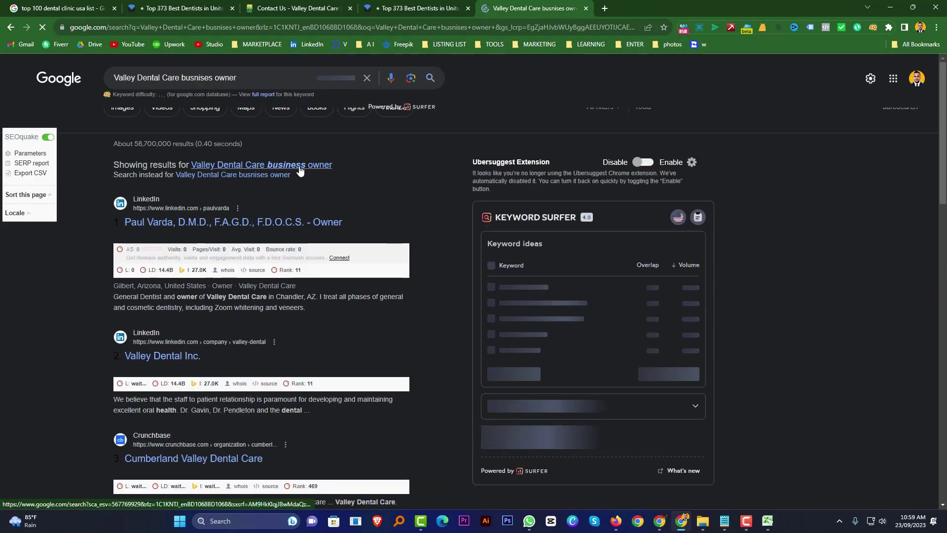
left_click(316, 165)
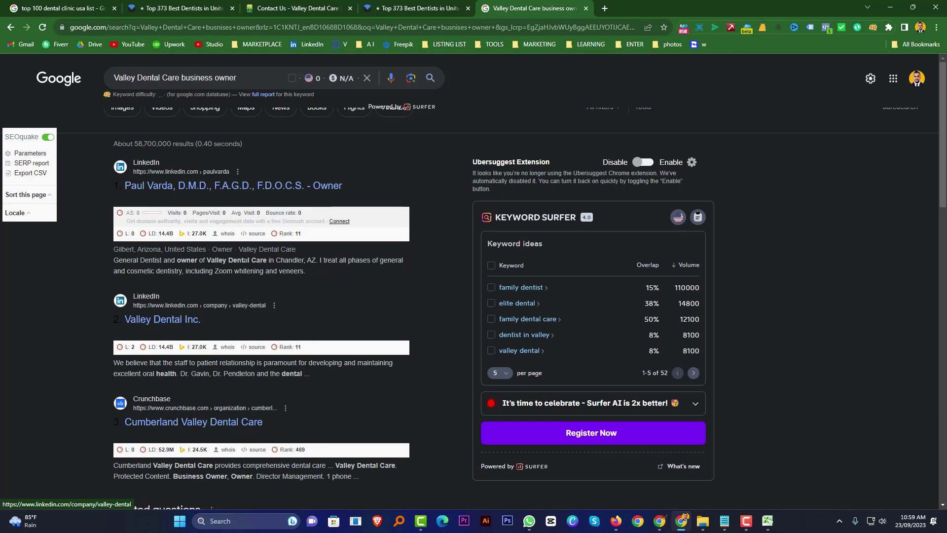
Open the first LinkedIn result, the Valley Dental Care owner's profile, in a new tab and switch to that tab
right_click(241, 192)
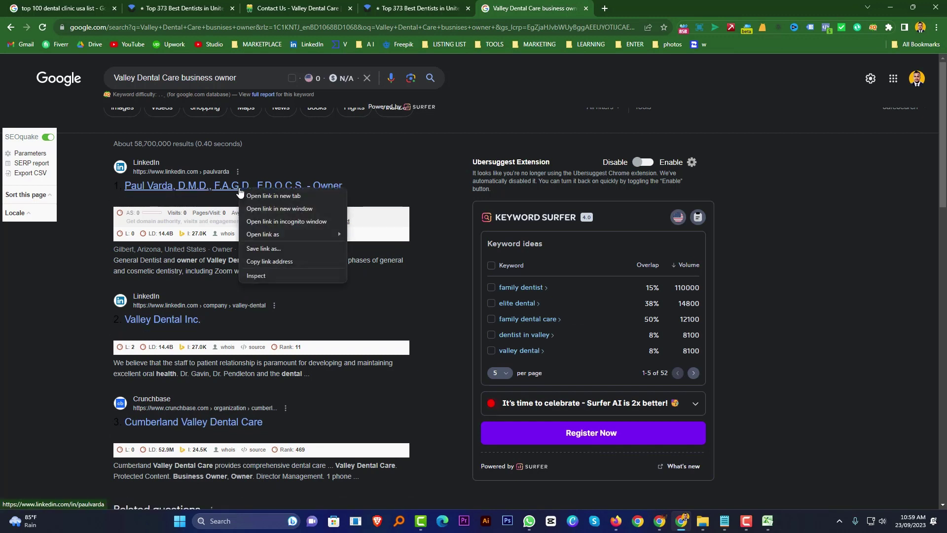
left_click(265, 198)
key("ctrl+Tab")
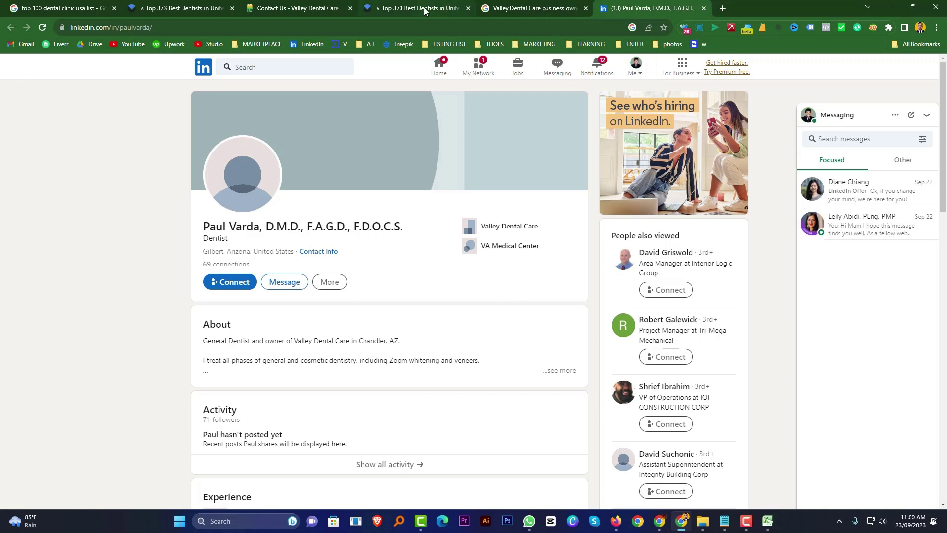
Return to the Valley Dental Care Contact Us page and copy the clinic's phone number
left_click(302, 11)
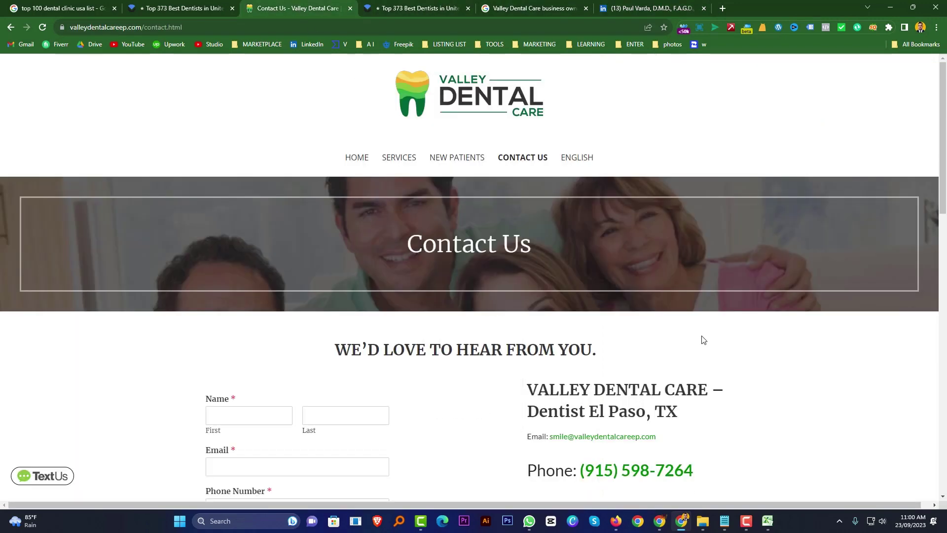
scroll(702, 338, "down", 4)
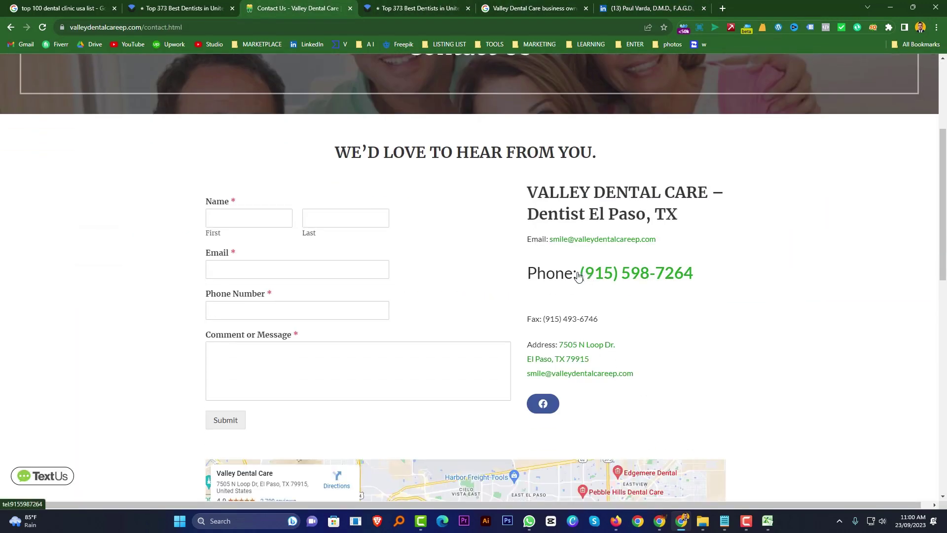
mouse_move(581, 269)
left_mouse_down()
mouse_move(709, 271)
mouse_move(581, 278)
left_mouse_up()
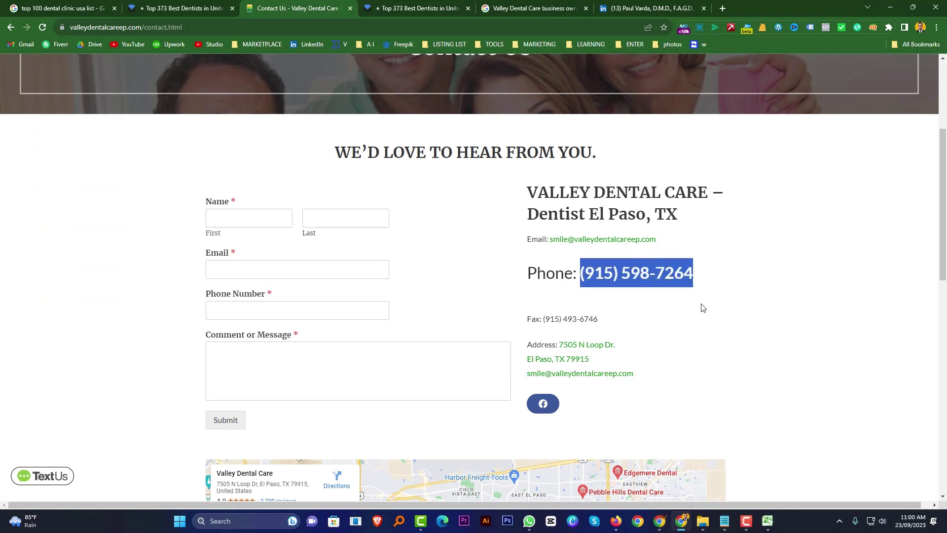
key("ctrl+c")
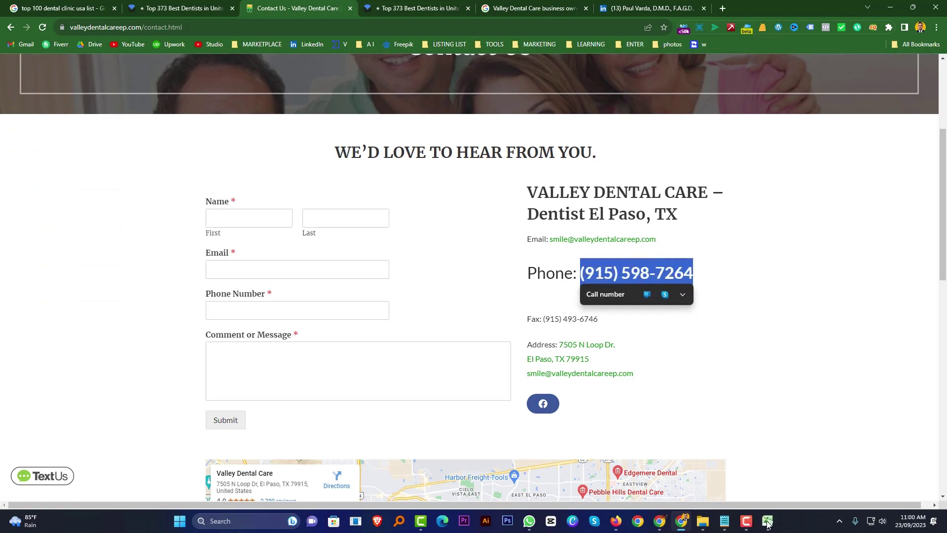
Switch to Excel and paste the clinic's phone number into the Owner Number cell C2
left_click(768, 522)
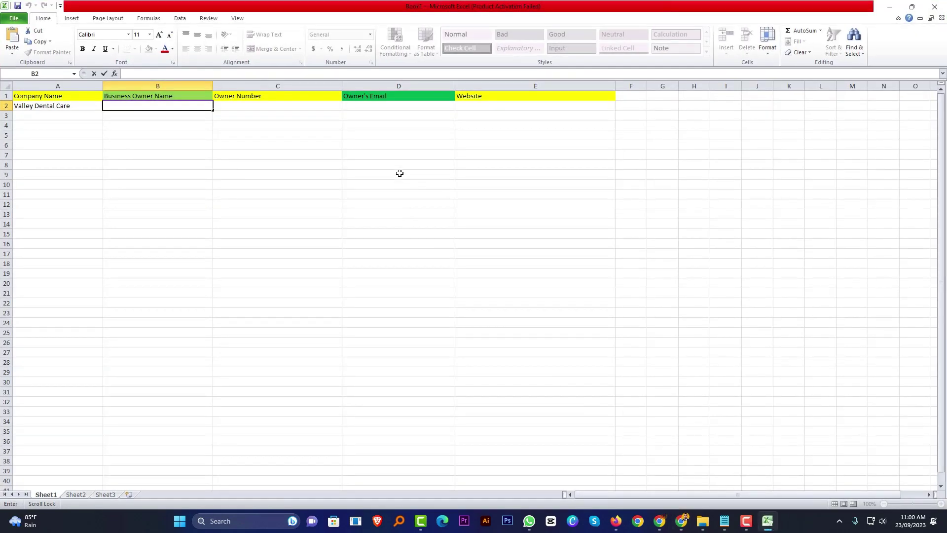
left_click(257, 106)
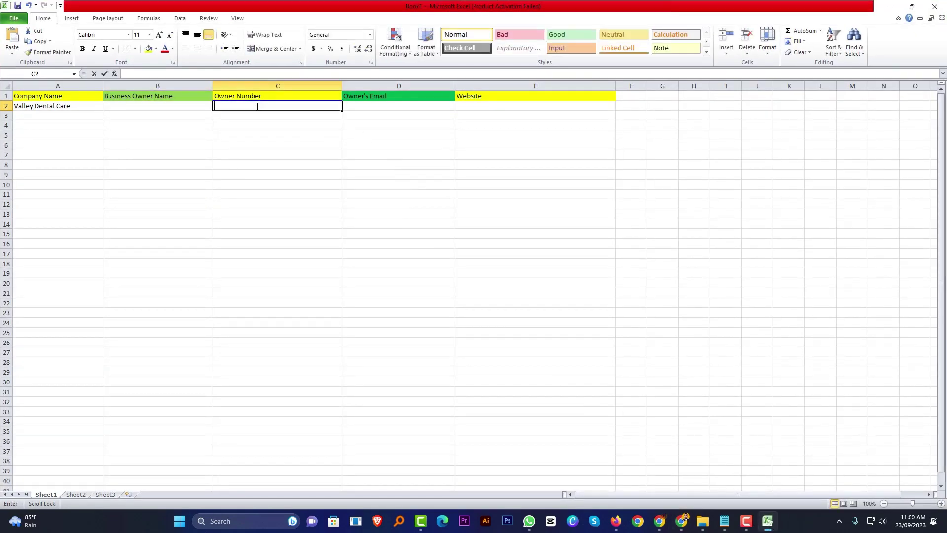
key("ctrl+v")
left_click(404, 105)
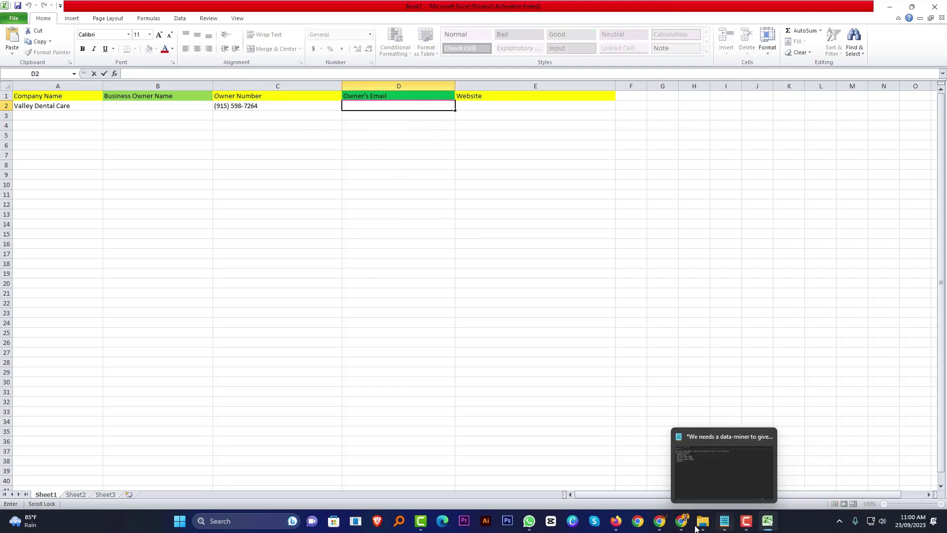
Close the stray YouTube window and copy the clinic's email address from the Valley Dental Care Contact Us page
left_click(644, 464)
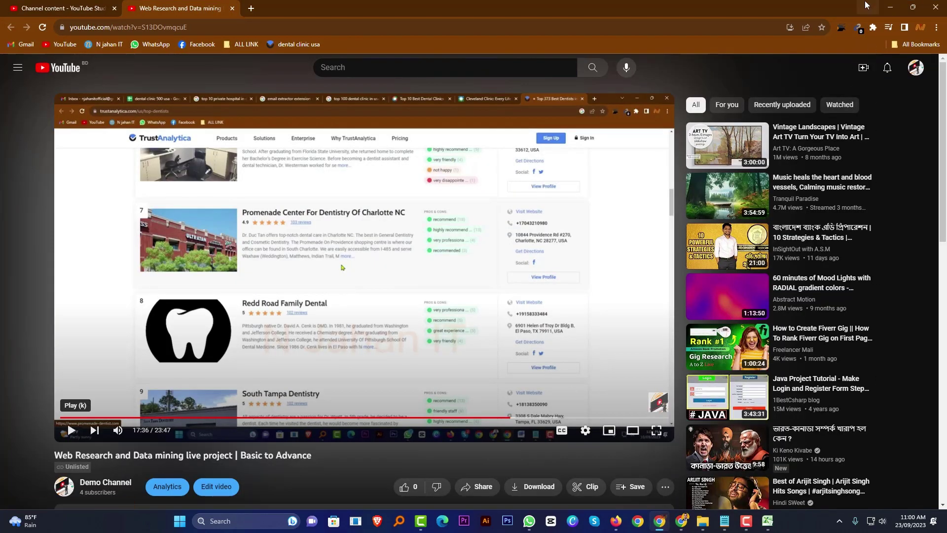
left_click(936, 8)
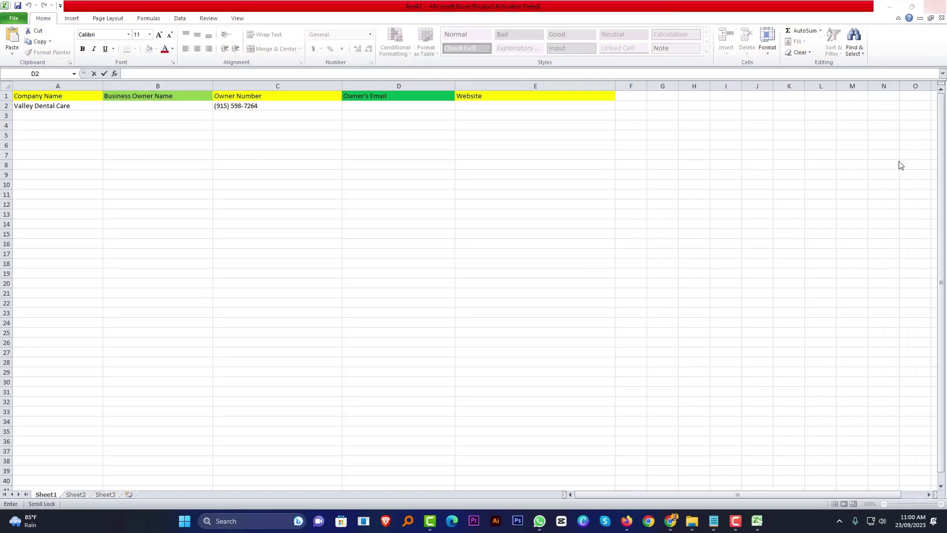
left_click(671, 522)
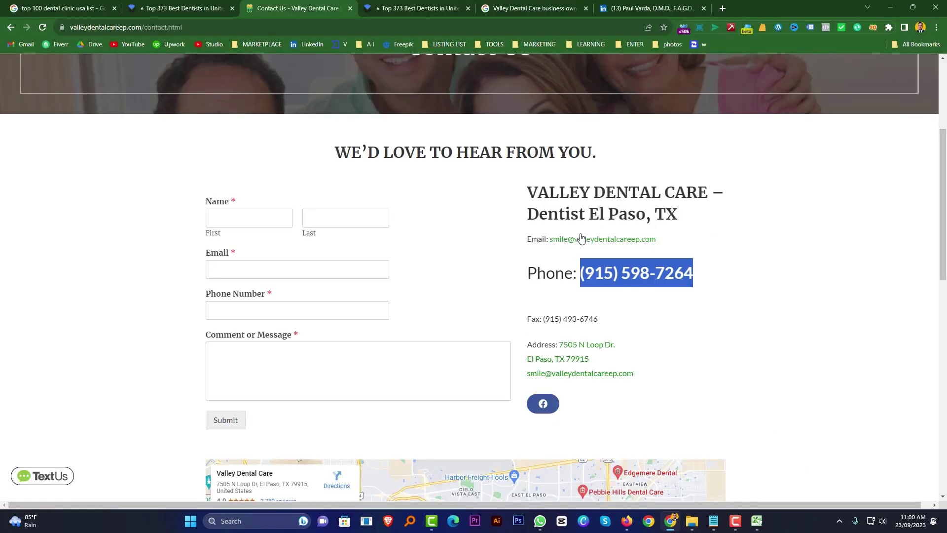
left_click(507, 286)
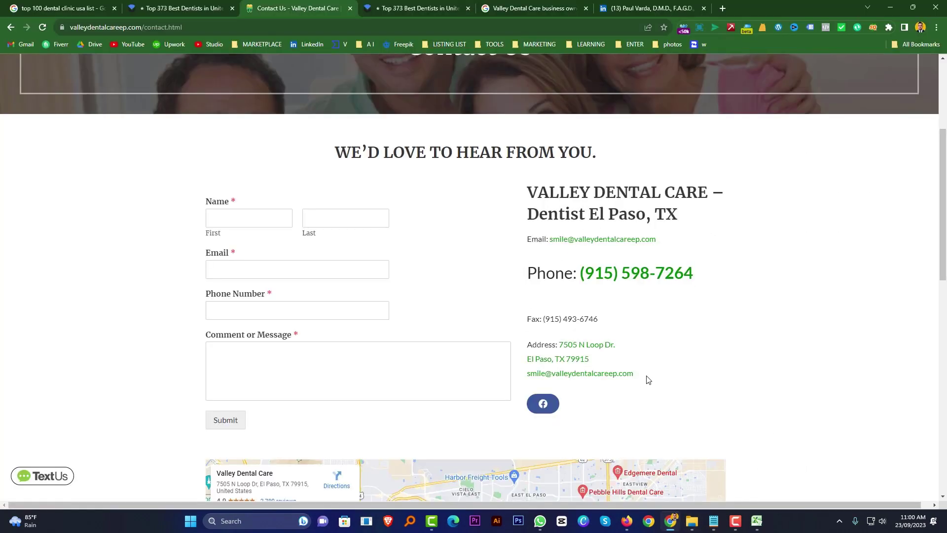
left_click_drag(634, 375, 527, 377)
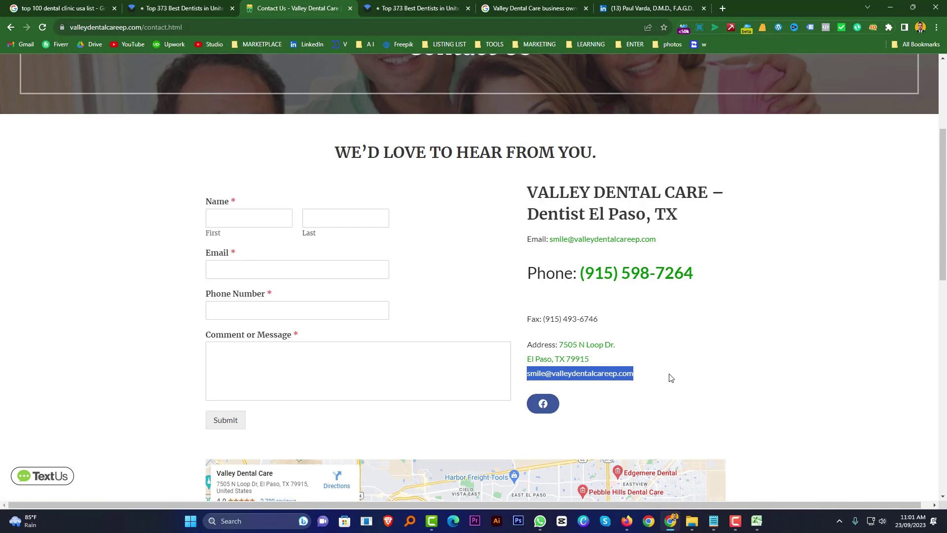
Switch to Excel and paste the clinic's email address into the Business Owner Name cell B2
left_click(757, 521)
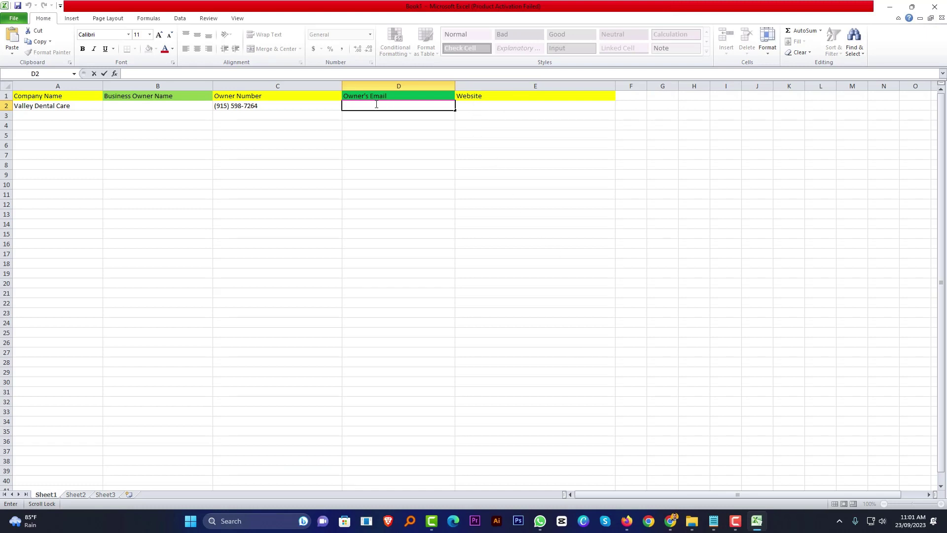
left_click(164, 106)
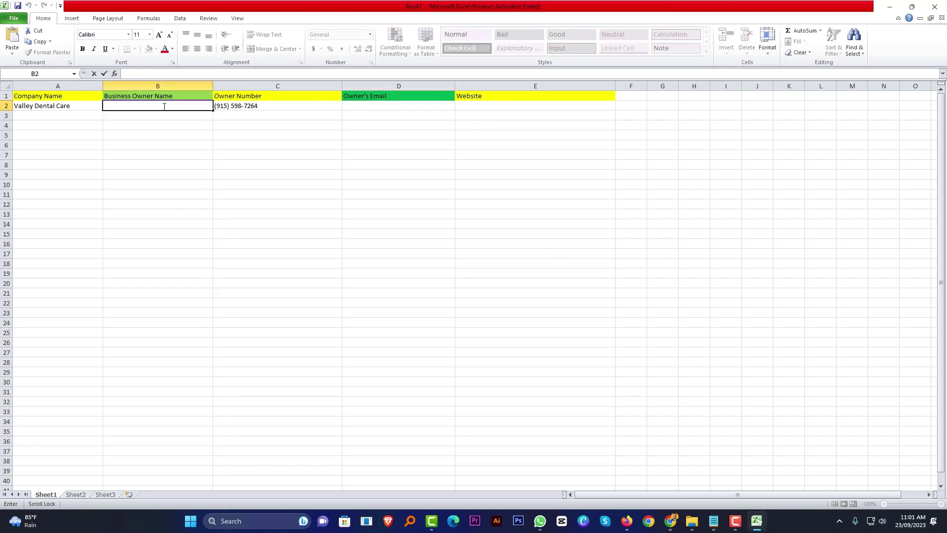
key("ctrl+v")
left_click(166, 202)
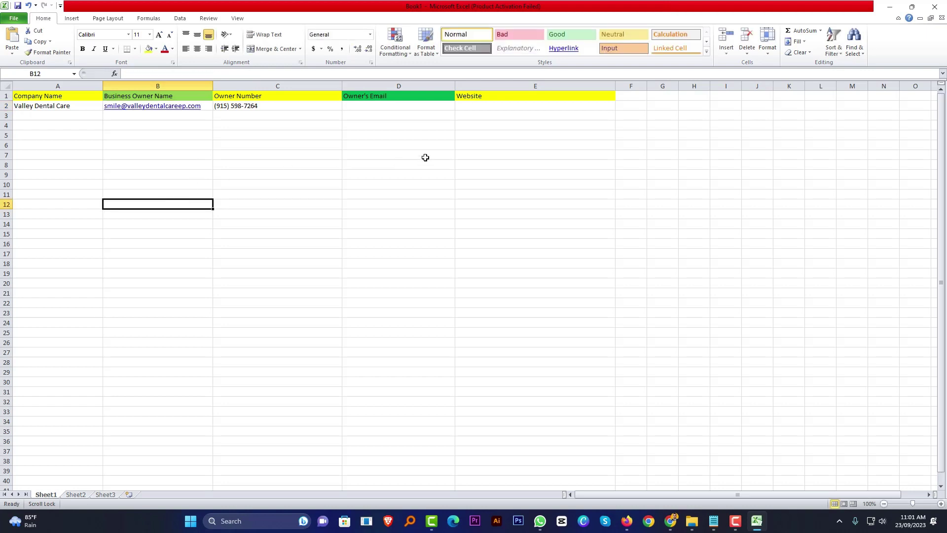
Move the email address from cell B2 to the Owner's Email cell D2
left_click(405, 107)
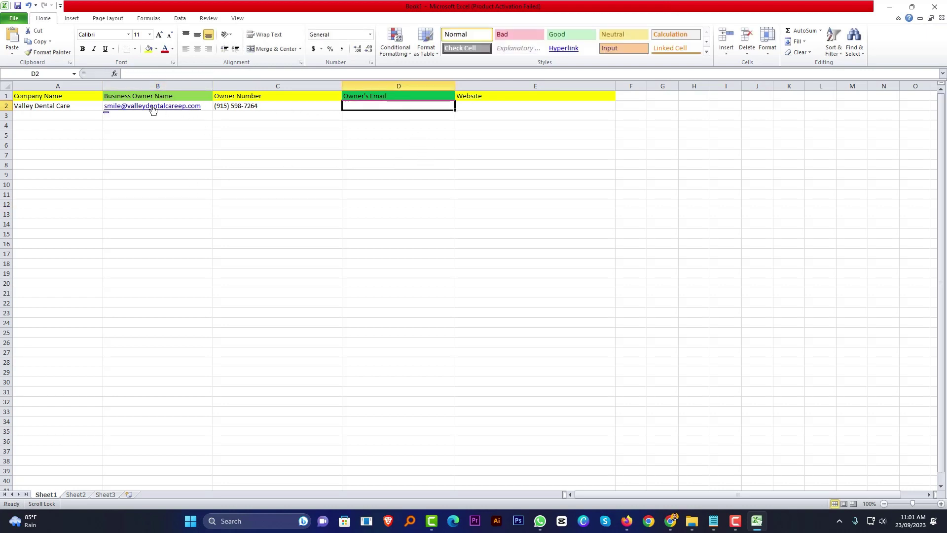
double_click(205, 105)
left_click_drag(201, 105, 49, 108)
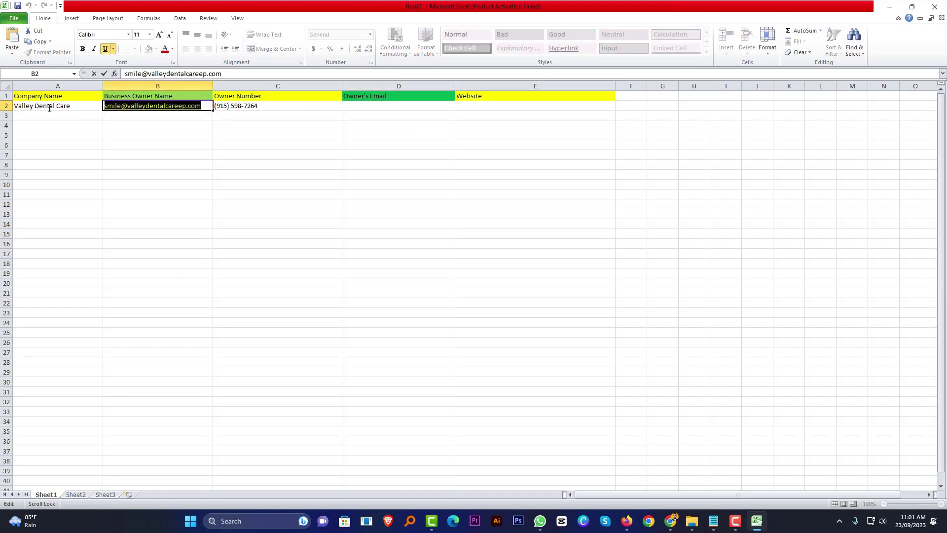
key("ctrl+x")
double_click(402, 105)
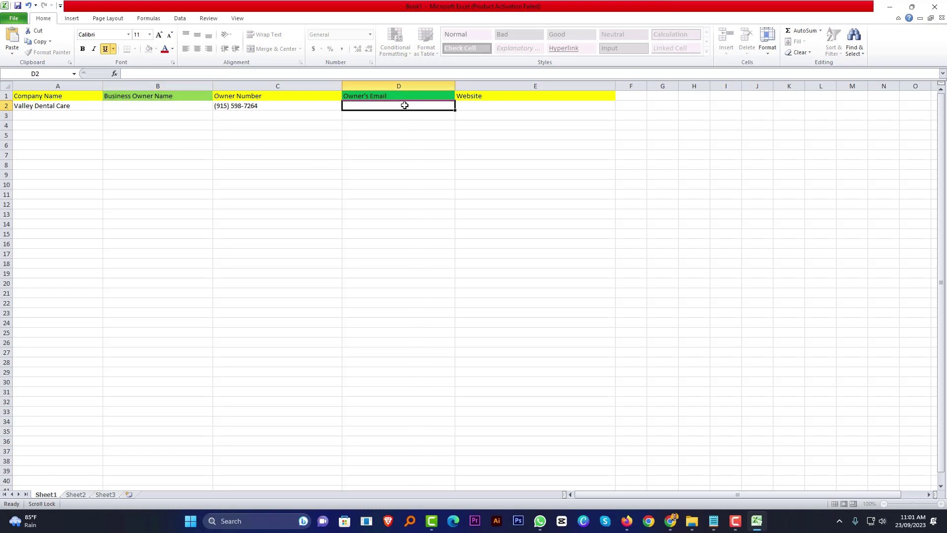
key("ctrl+v")
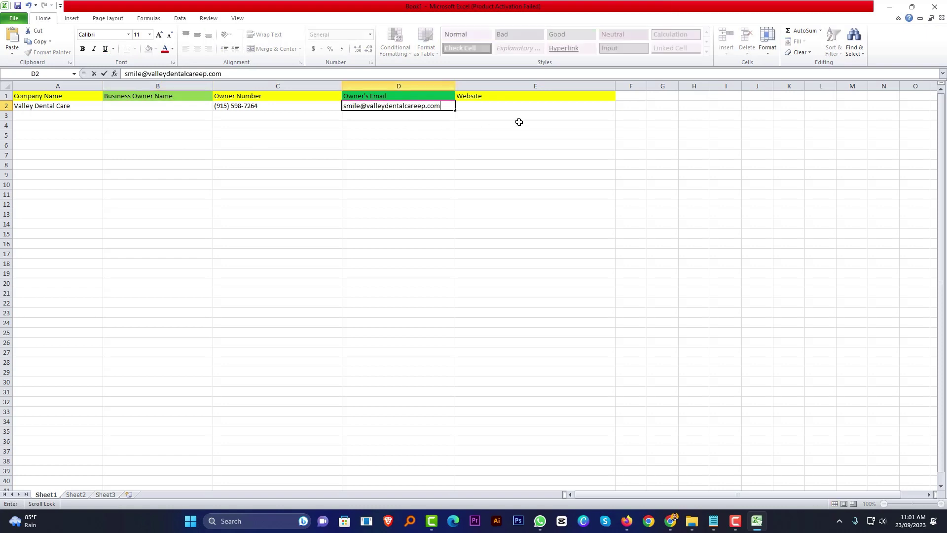
left_click(509, 105)
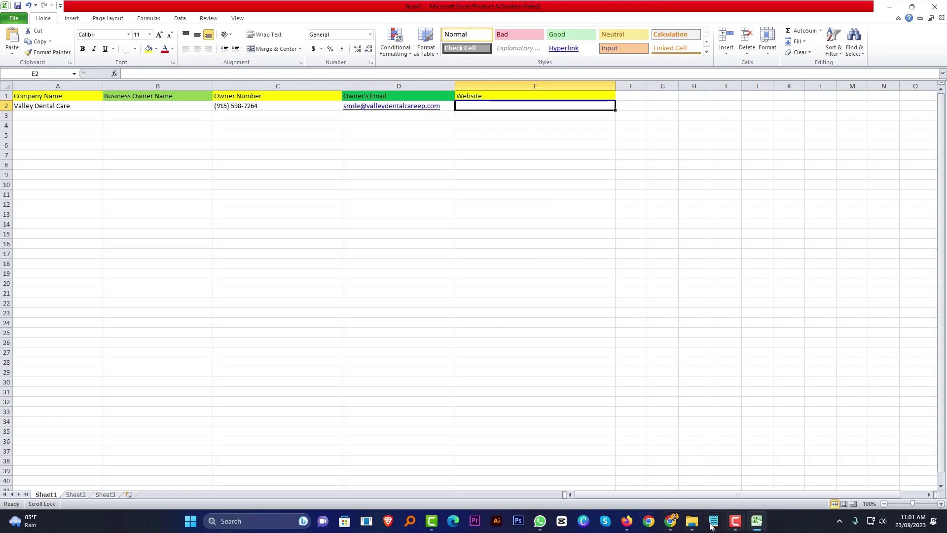
Return to the Valley Dental Care website, open its home page and copy the page's web address
left_click(671, 521)
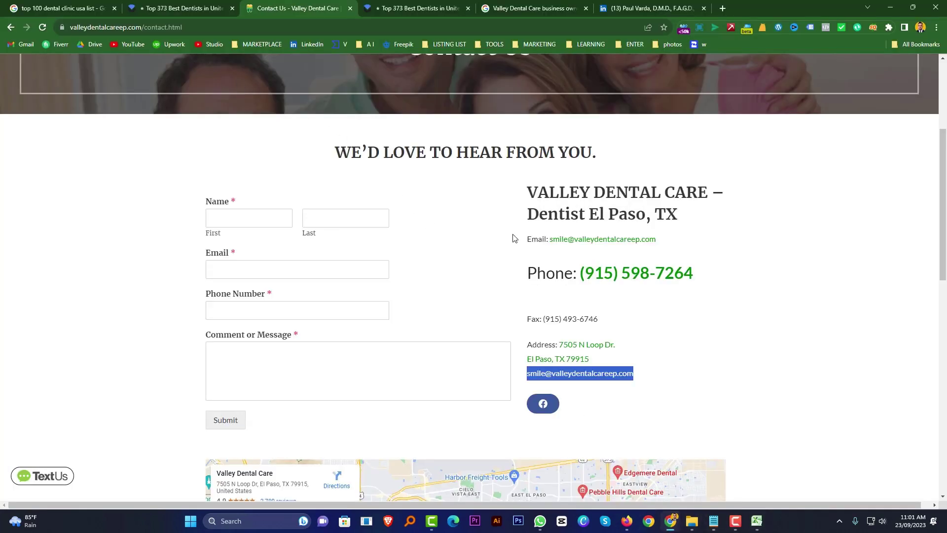
scroll(455, 211, "up", 4)
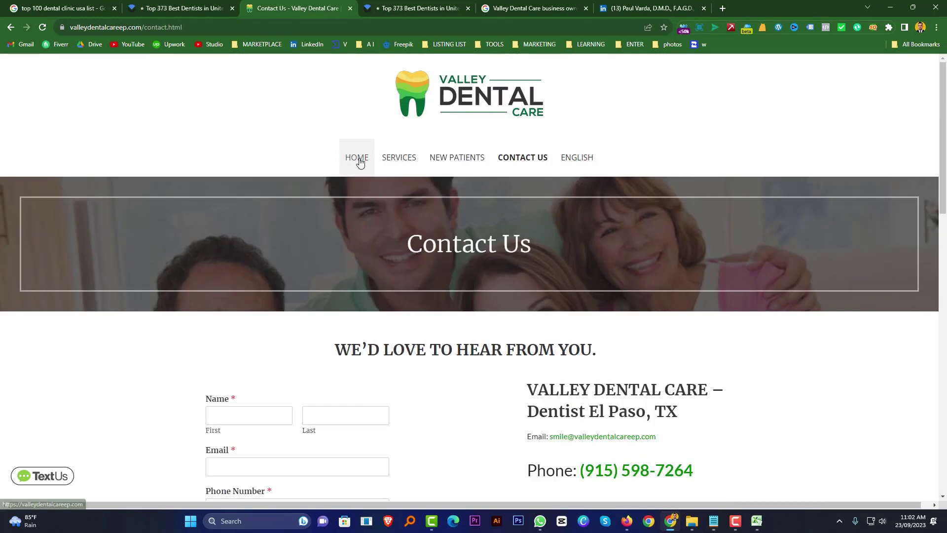
left_click(361, 164)
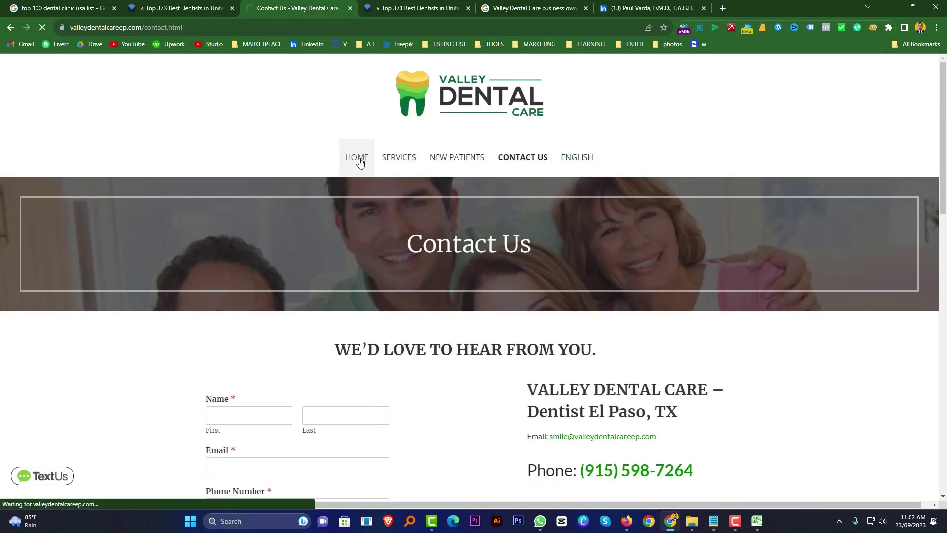
left_click(167, 27)
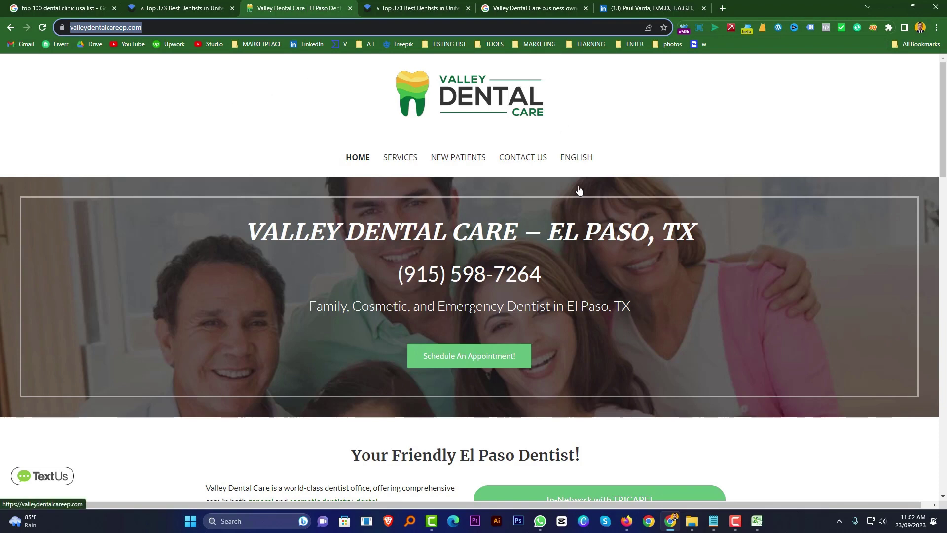
key("alt+Tab")
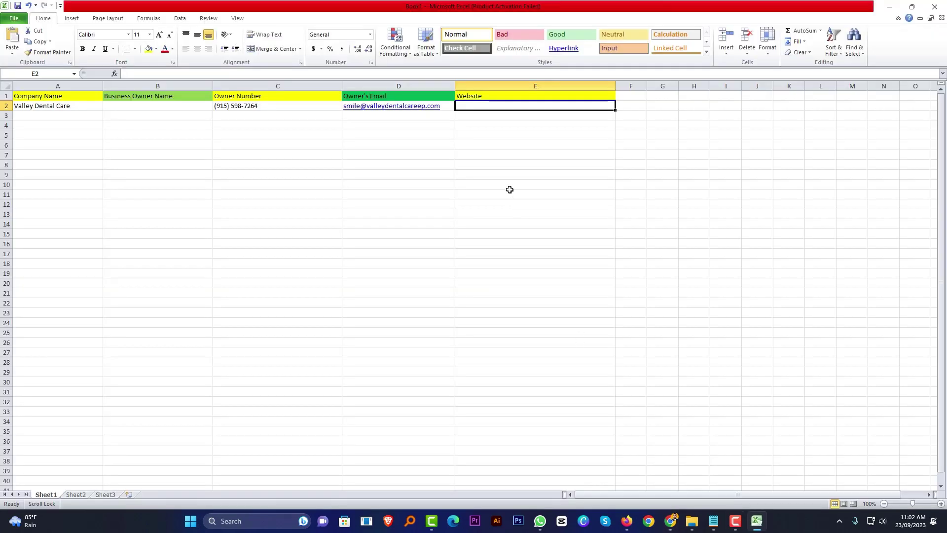
double_click(479, 105)
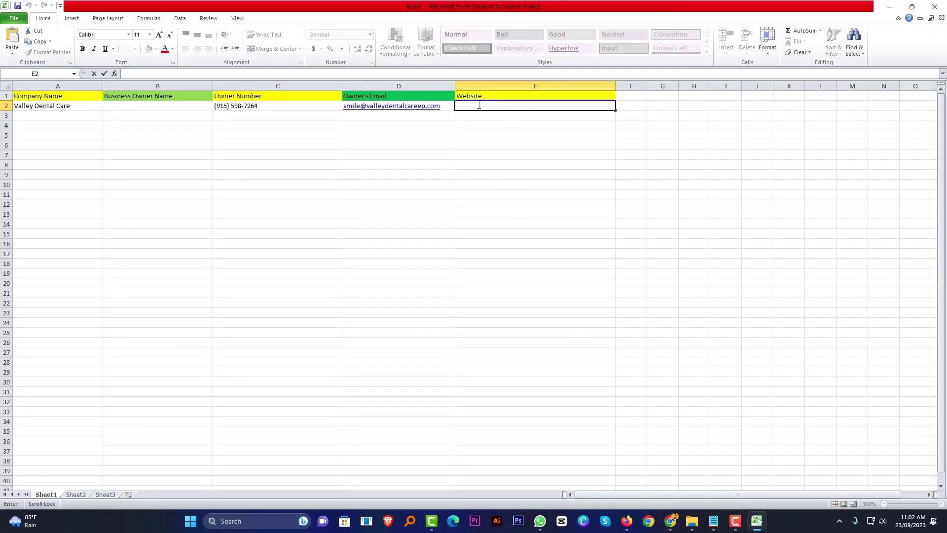
key("ctrl+v")
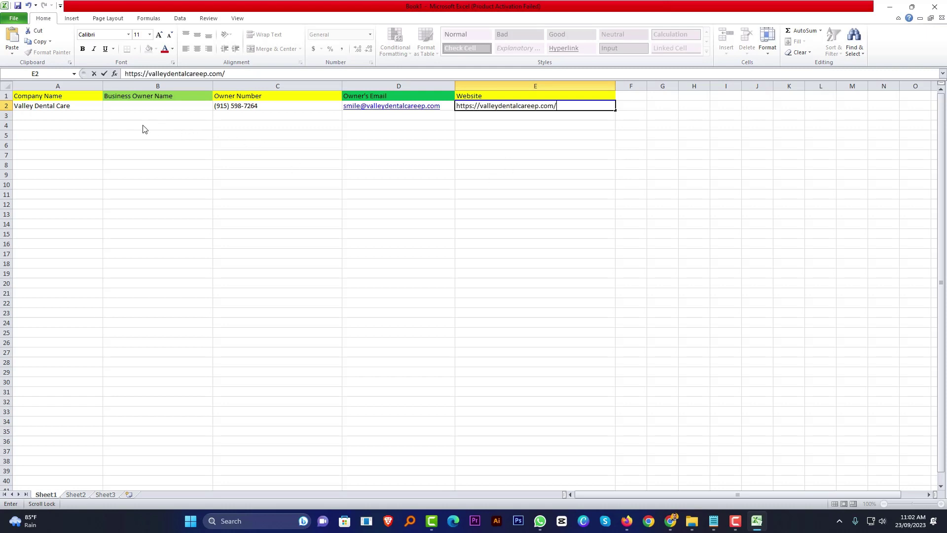
key("alt+Tab")
left_click(165, 105)
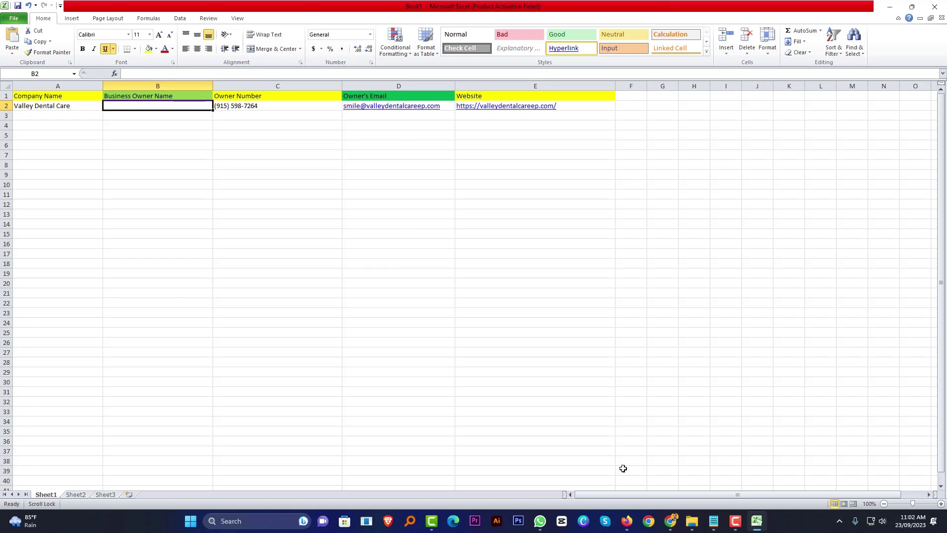
Return to the clinic owner's LinkedIn profile in the browser and copy the owner's name without the credentials
mouse_move(750, 512)
left_click(672, 521)
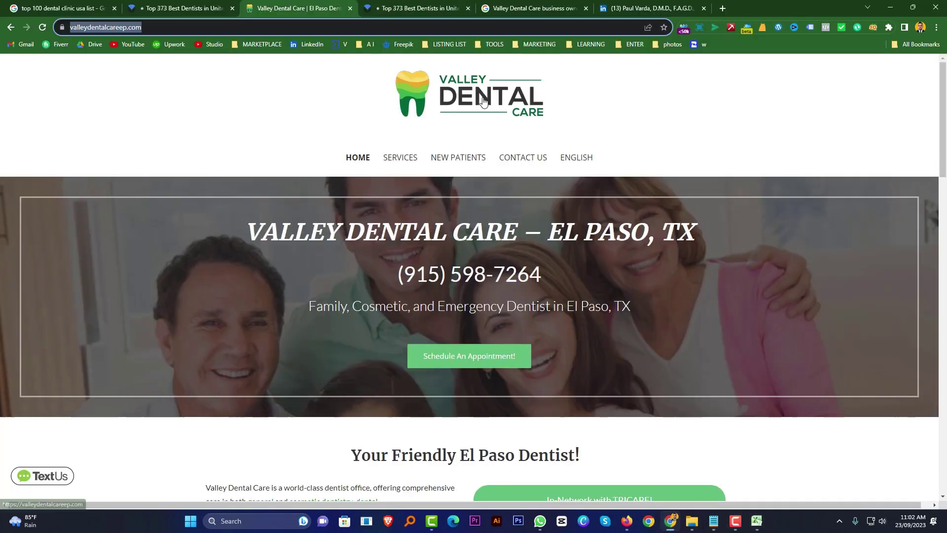
left_click(650, 9)
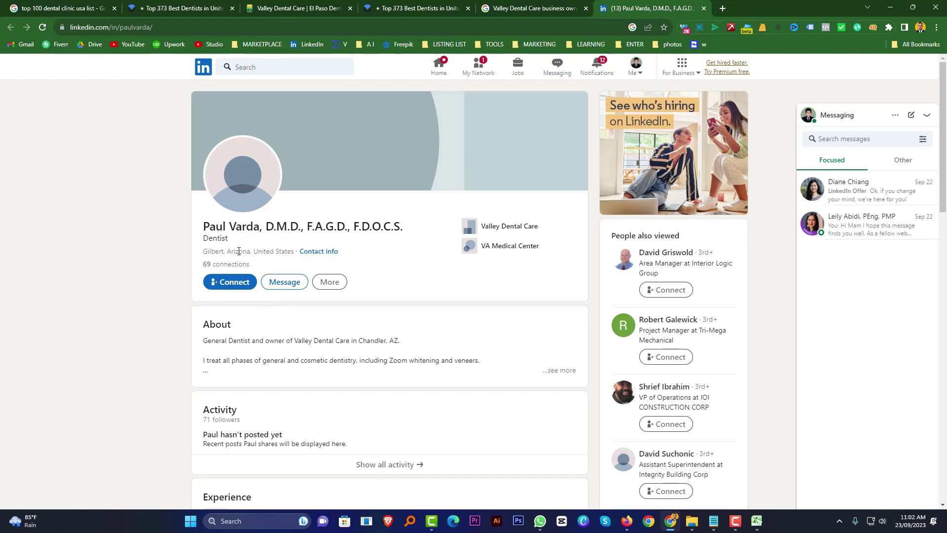
left_click_drag(203, 226, 257, 226)
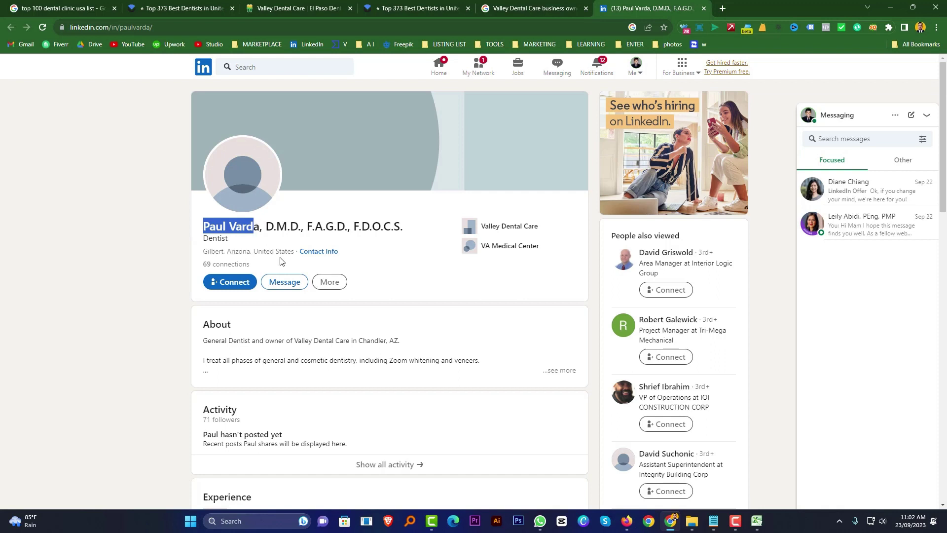
left_click(204, 230)
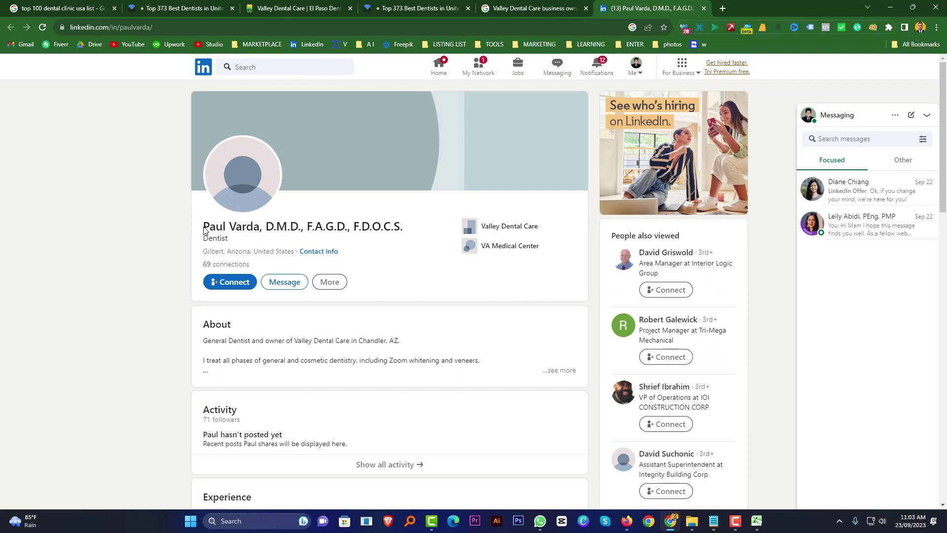
left_click_drag(204, 230, 260, 226)
key("ctrl+c")
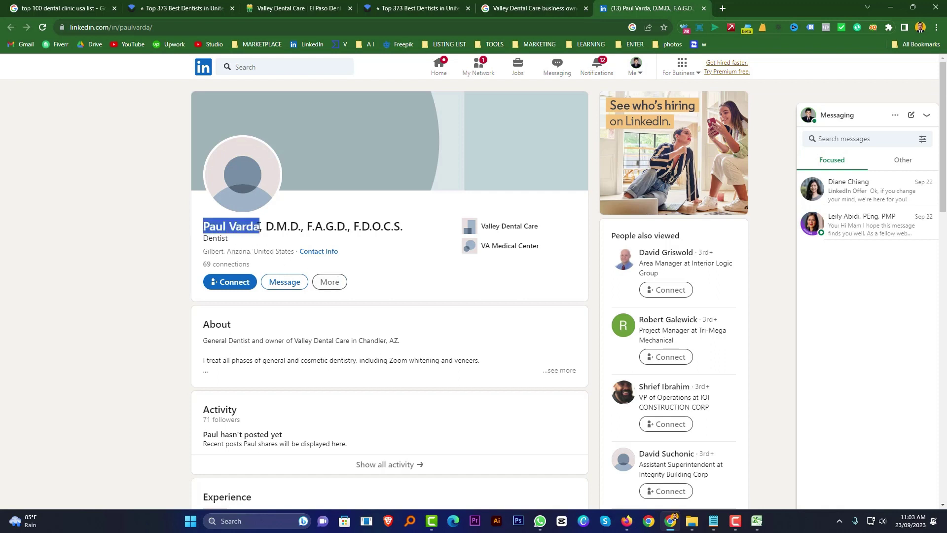
Switch to Excel and paste the owner's name into the Business Owner Name cell B2
left_click(758, 529)
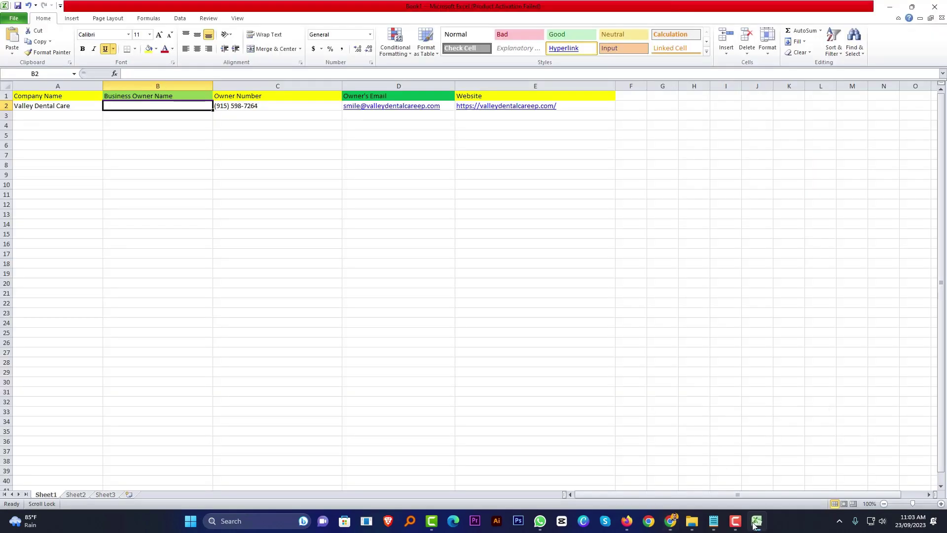
double_click(162, 105)
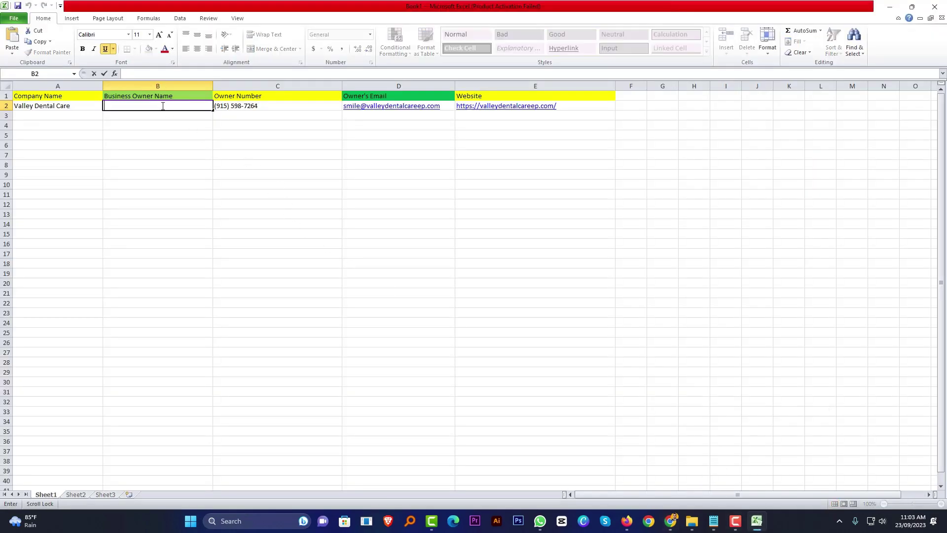
key("ctrl+v")
left_click(169, 205)
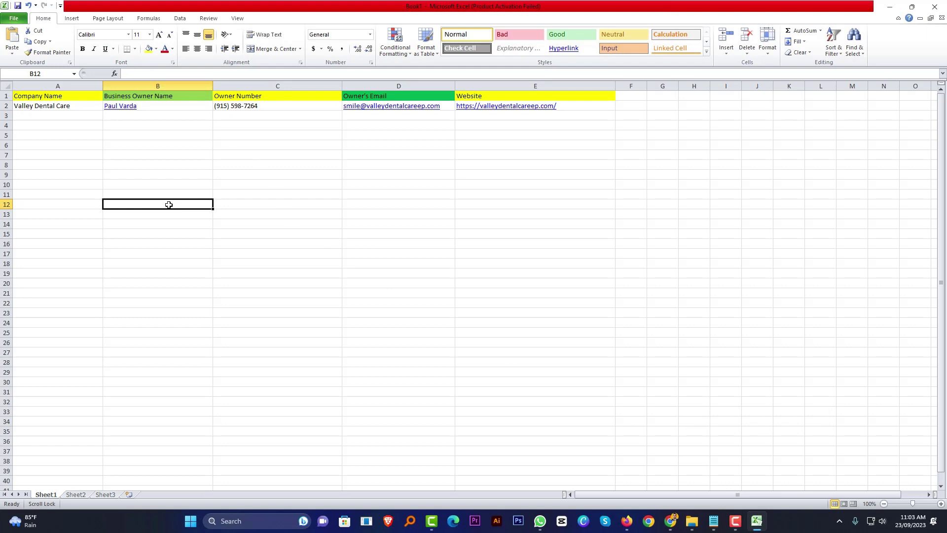